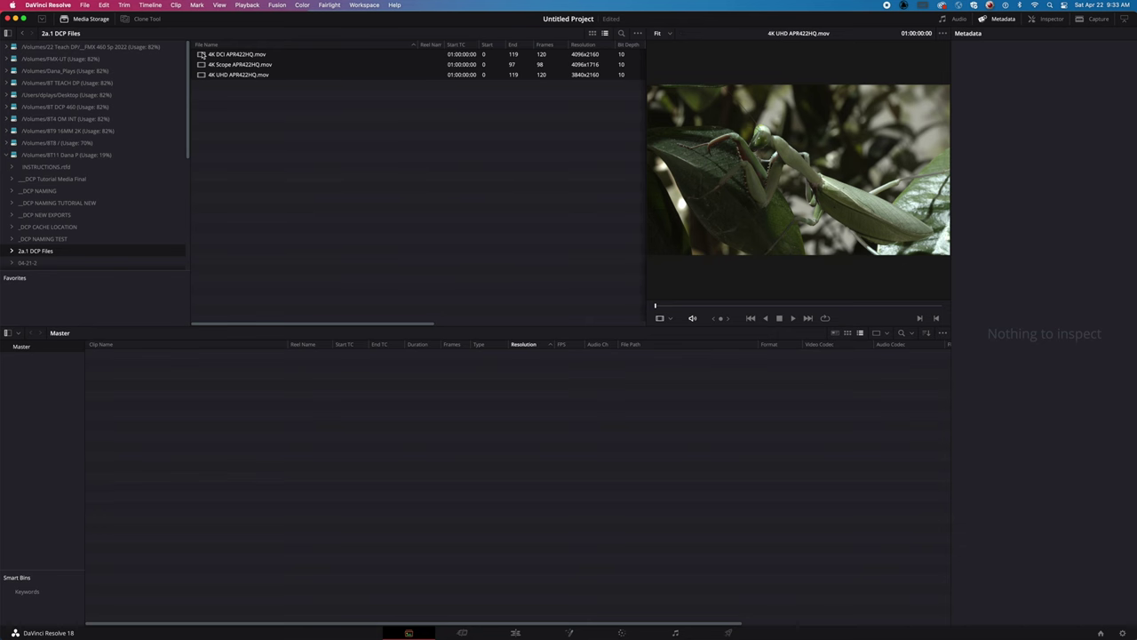
# Step: Add the 4K mantis clip to the media pool and change the project frame rate to match it
pyautogui.moveTo(231, 55); pyautogui.dragTo(128, 419)
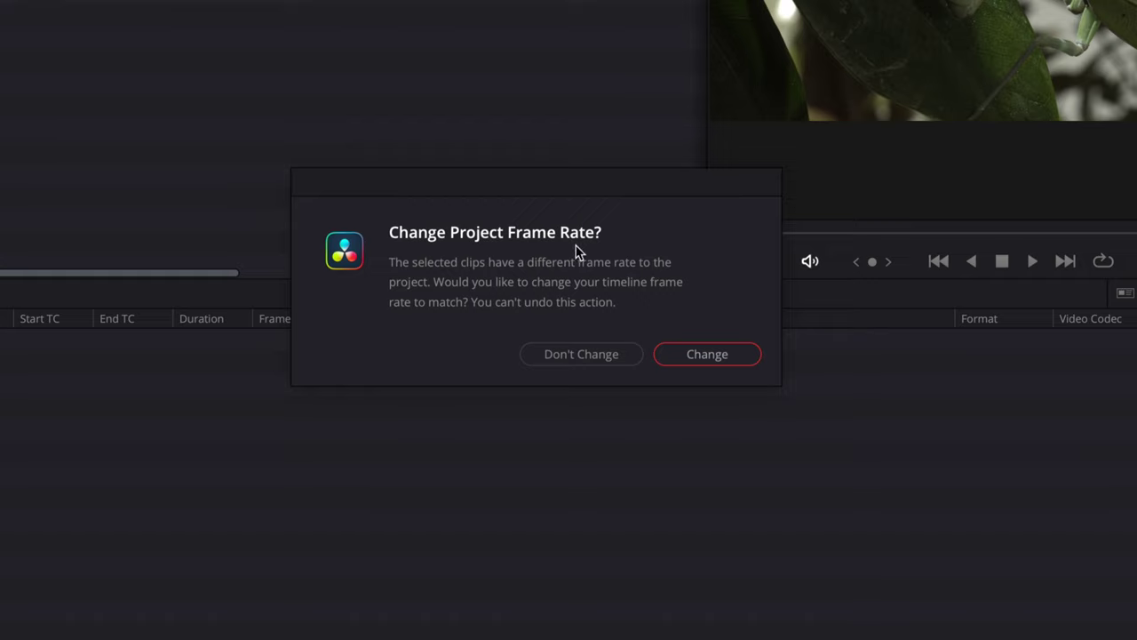
pyautogui.click(713, 360)
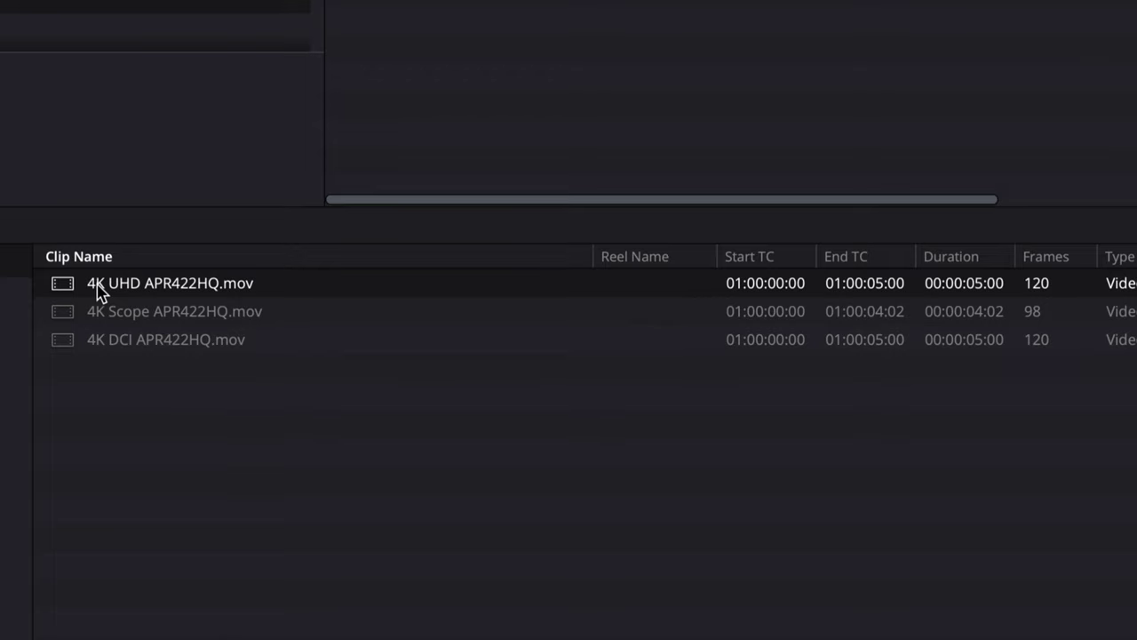
# Step: Create a new timeline from the 4K UHD clip at 3996 x 2160 DCI Flat 1.85, 24 fps
pyautogui.rightClick(99, 292)
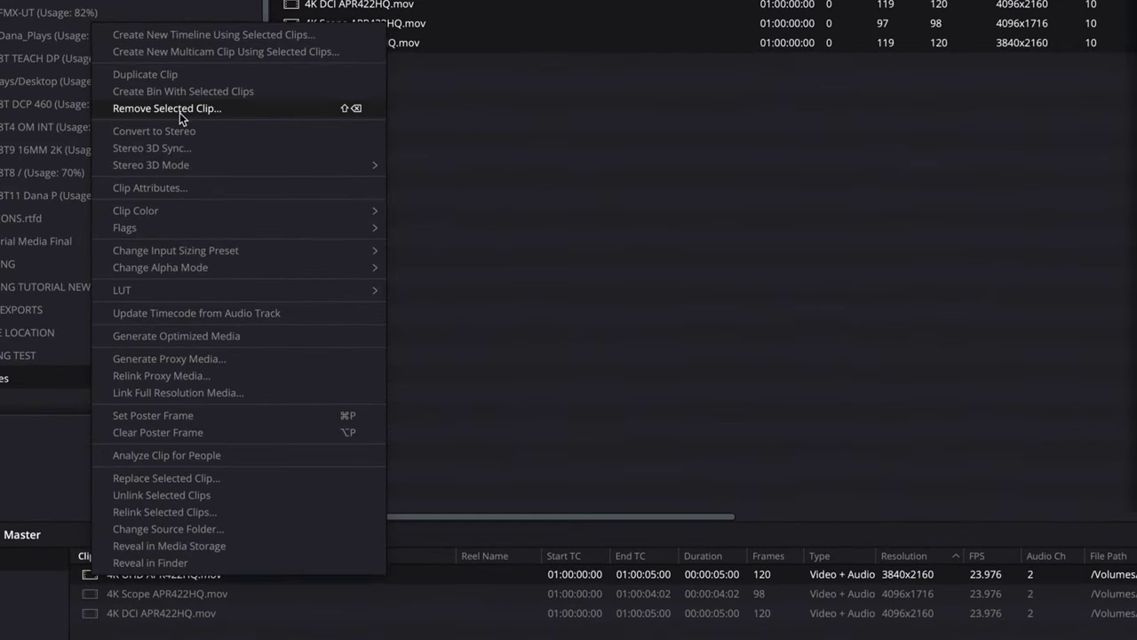
pyautogui.click(164, 34)
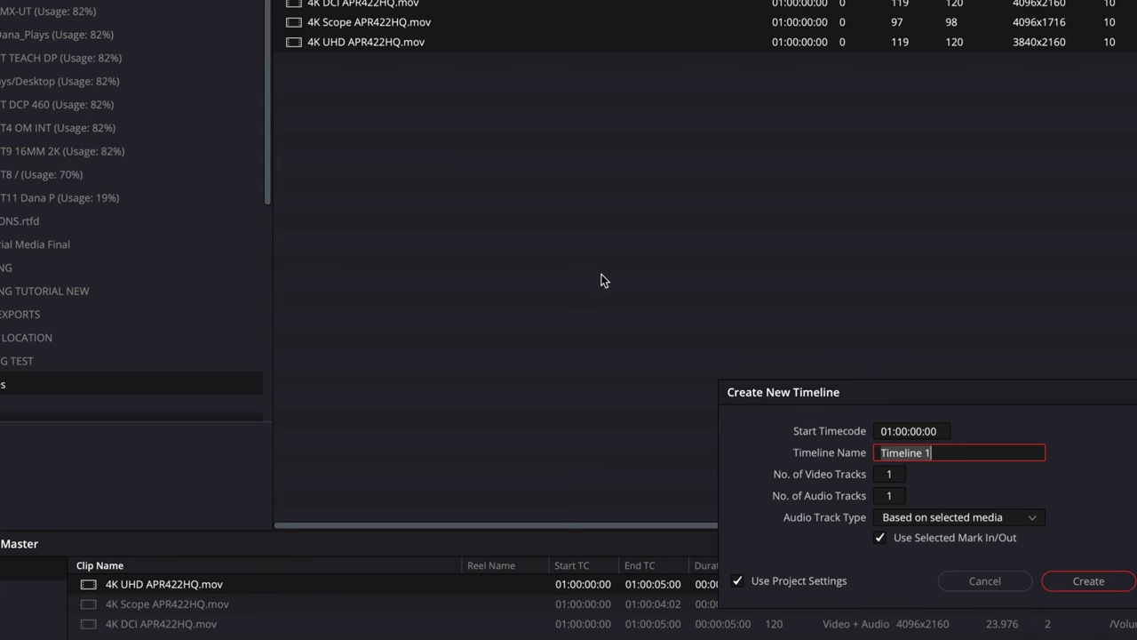
pyautogui.click(736, 580)
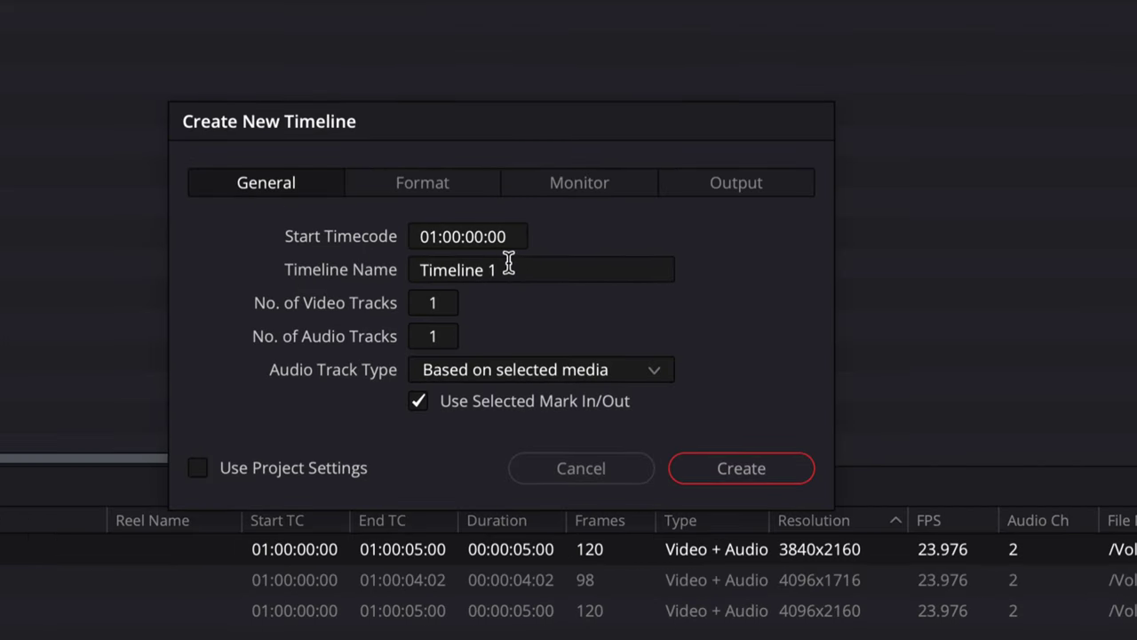
pyautogui.click(436, 188)
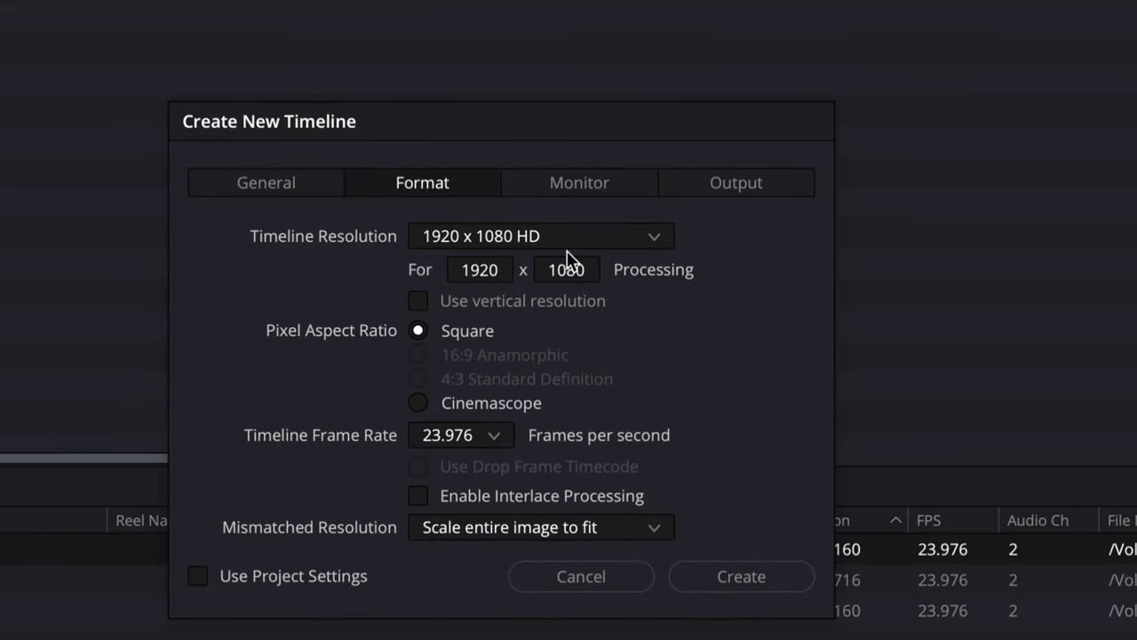
pyautogui.click(567, 251)
pyautogui.scroll(-5, 542, 413)
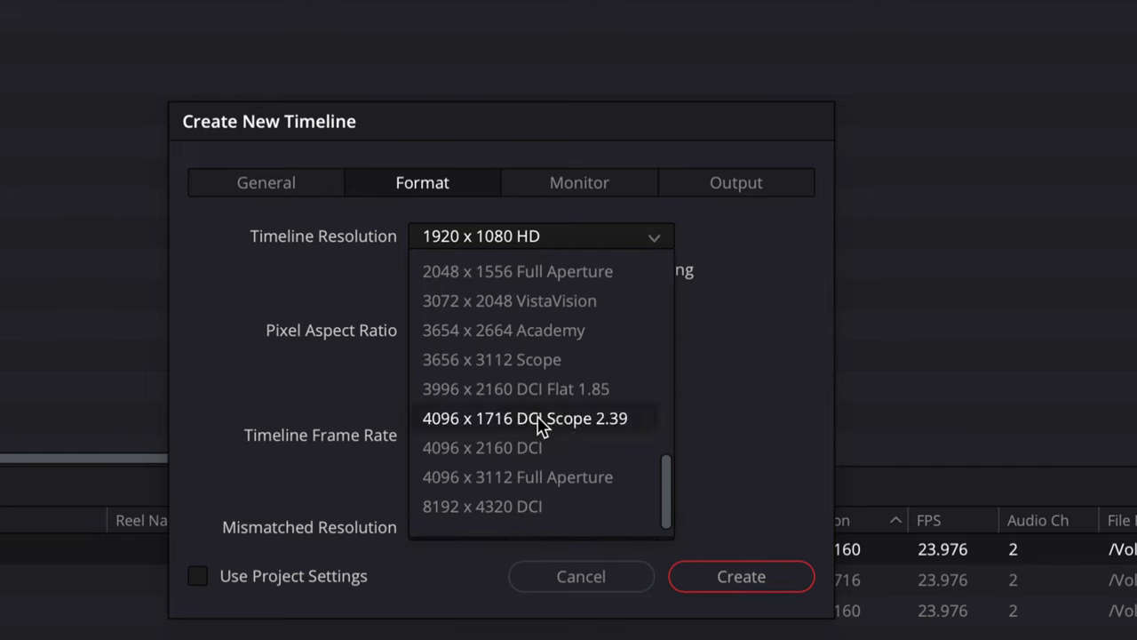
pyautogui.click(618, 391)
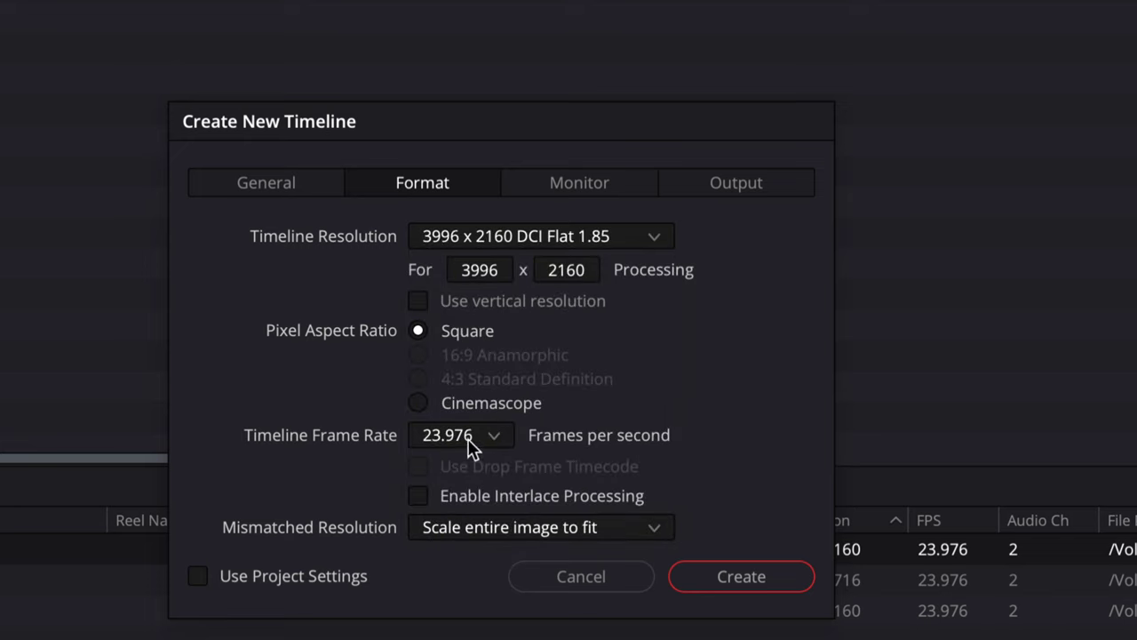
pyautogui.click(493, 434)
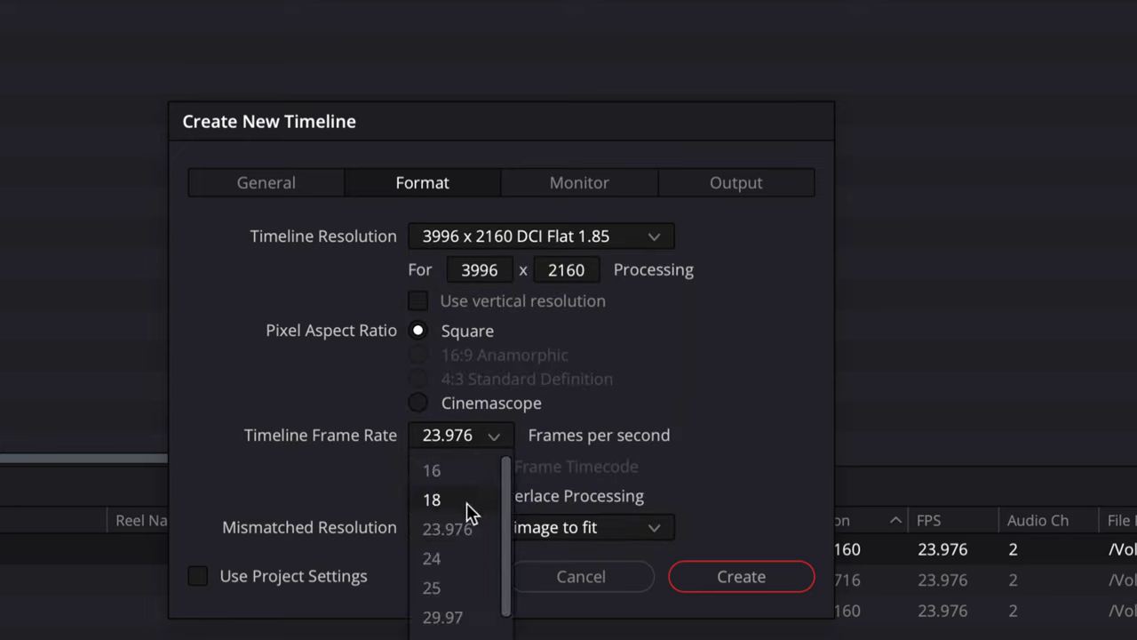
pyautogui.click(435, 559)
pyautogui.click(738, 577)
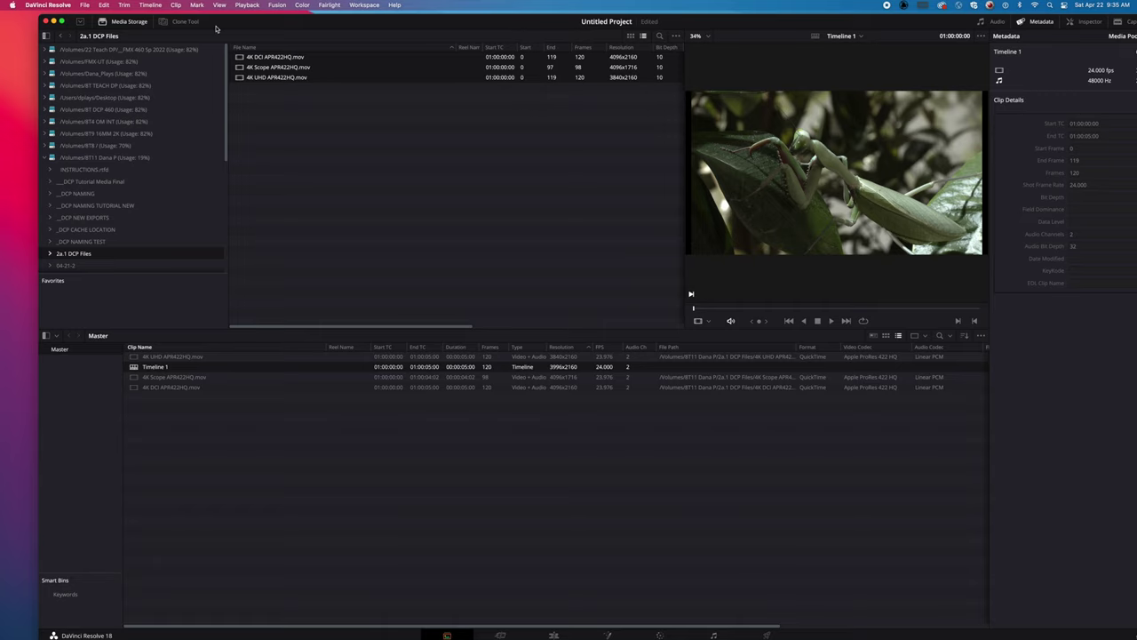
# Step: Select the new timeline's name in the Media Pool so the generated composition name can replace it
pyautogui.moveTo(219, 25); pyautogui.dragTo(303, 26)
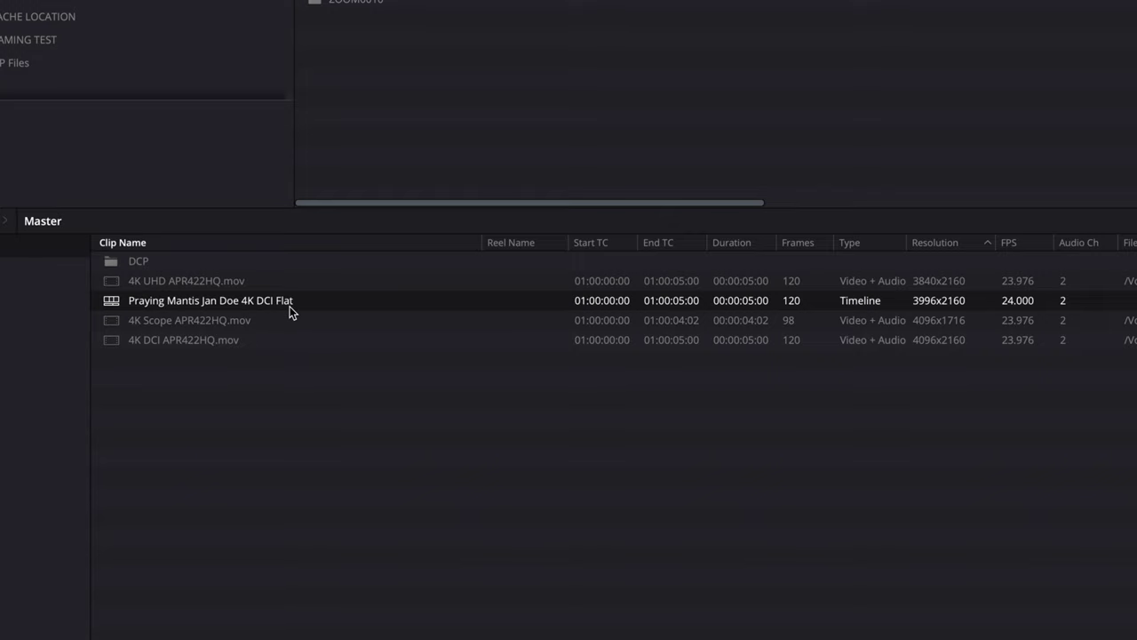
pyautogui.click(261, 301)
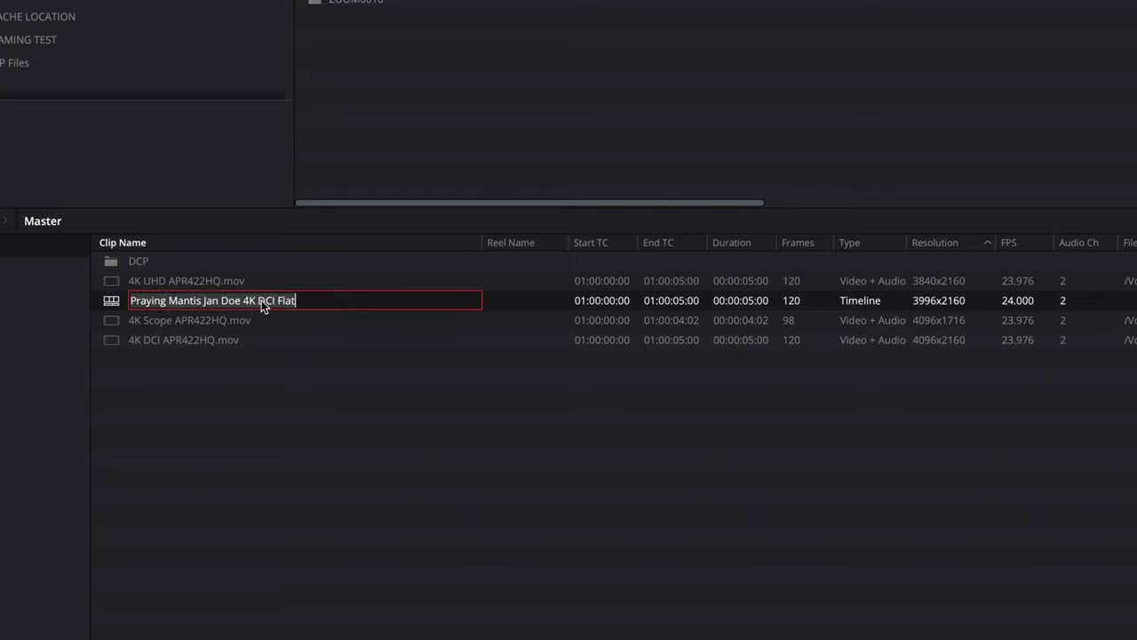
pyautogui.moveTo(300, 300); pyautogui.dragTo(121, 306)
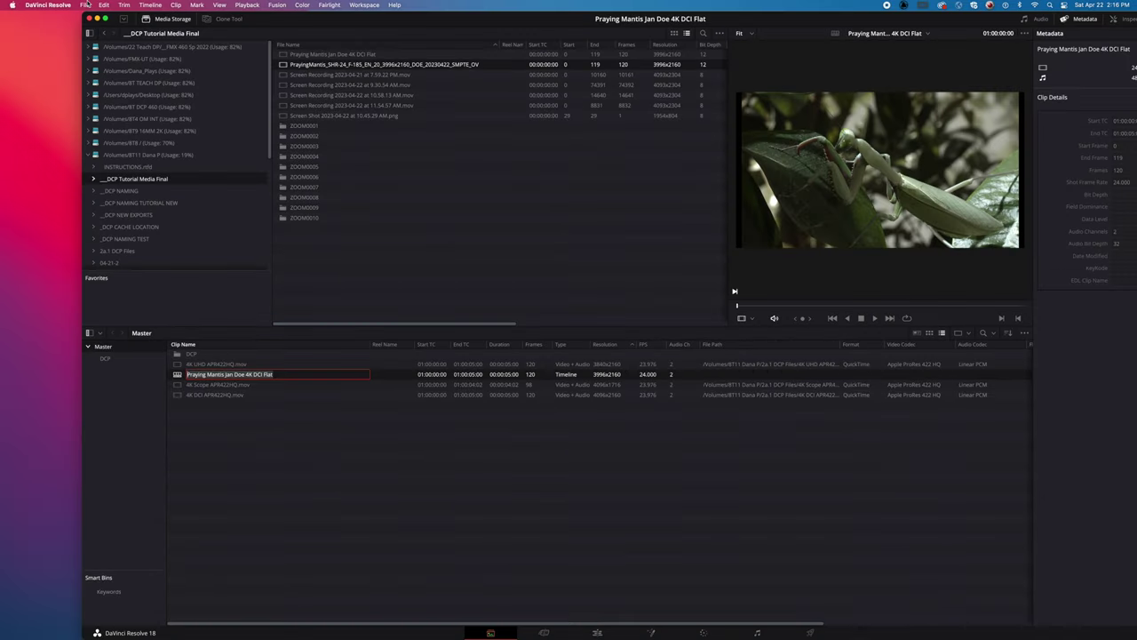
# Step: Save the project under a new name matching the timeline's composition name
pyautogui.click(85, 4)
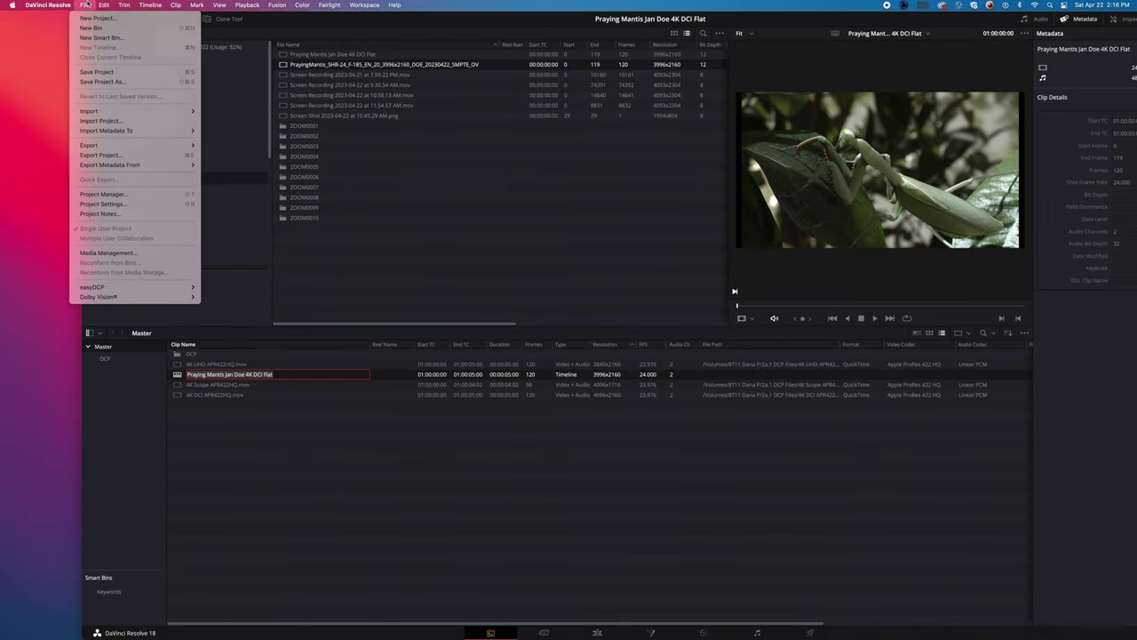
pyautogui.click(102, 81)
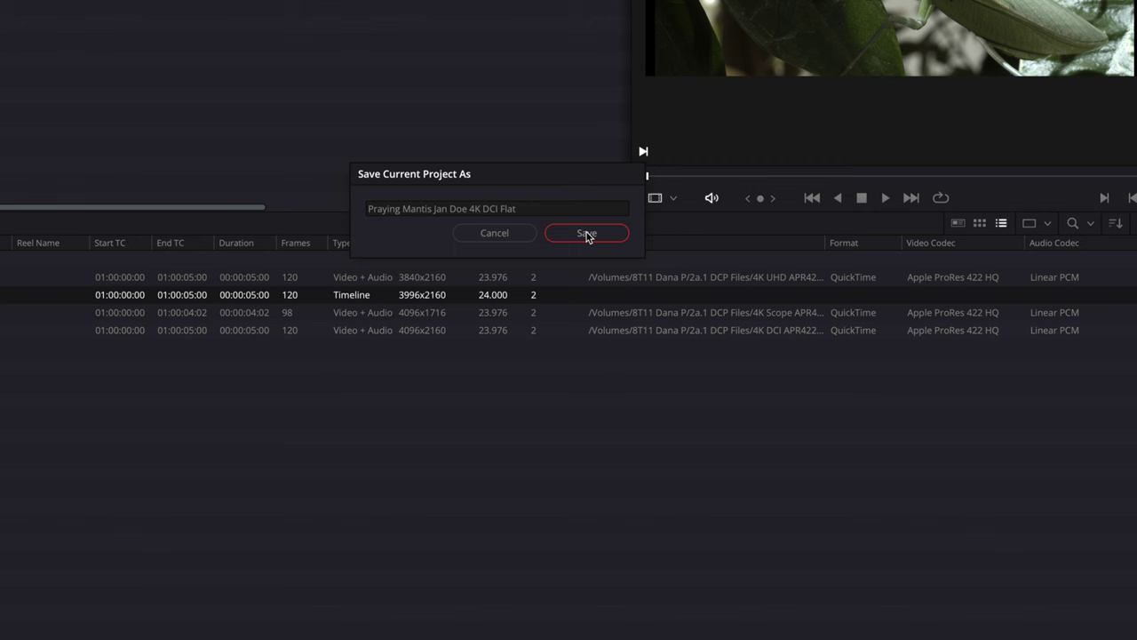
pyautogui.click(536, 209)
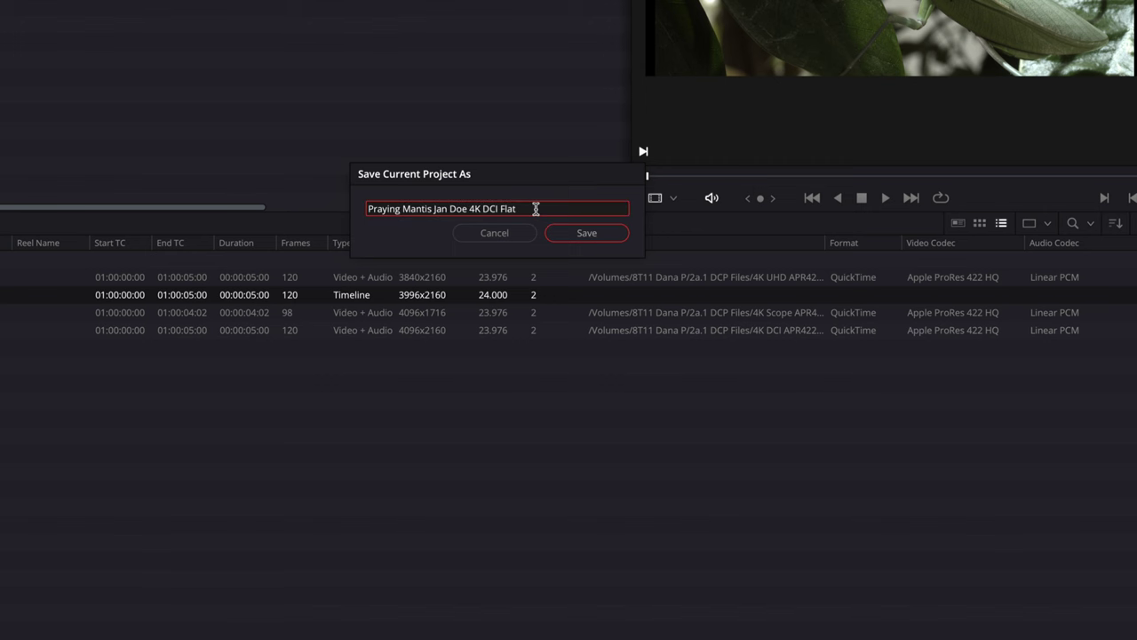
pyautogui.moveTo(535, 209); pyautogui.dragTo(361, 209)
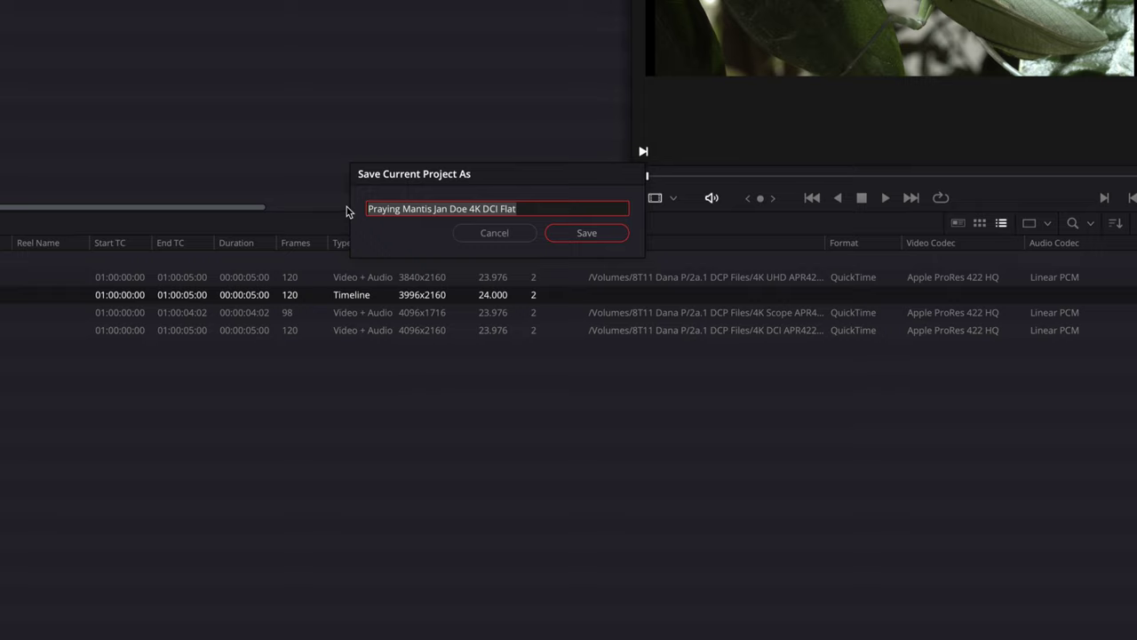
pyautogui.click(391, 208)
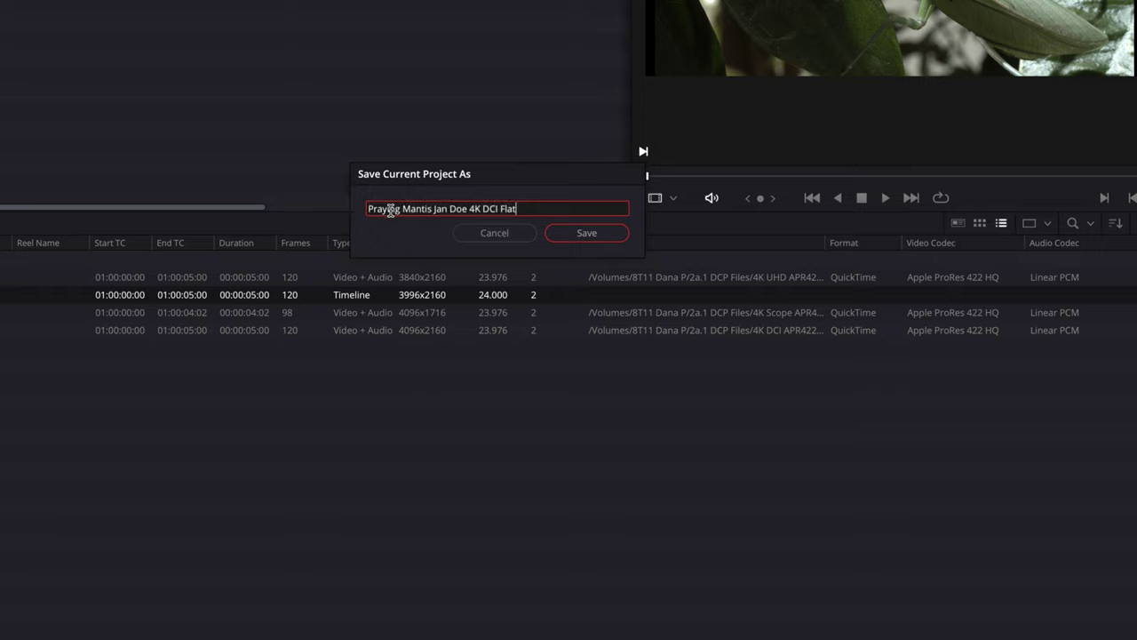
pyautogui.click(588, 233)
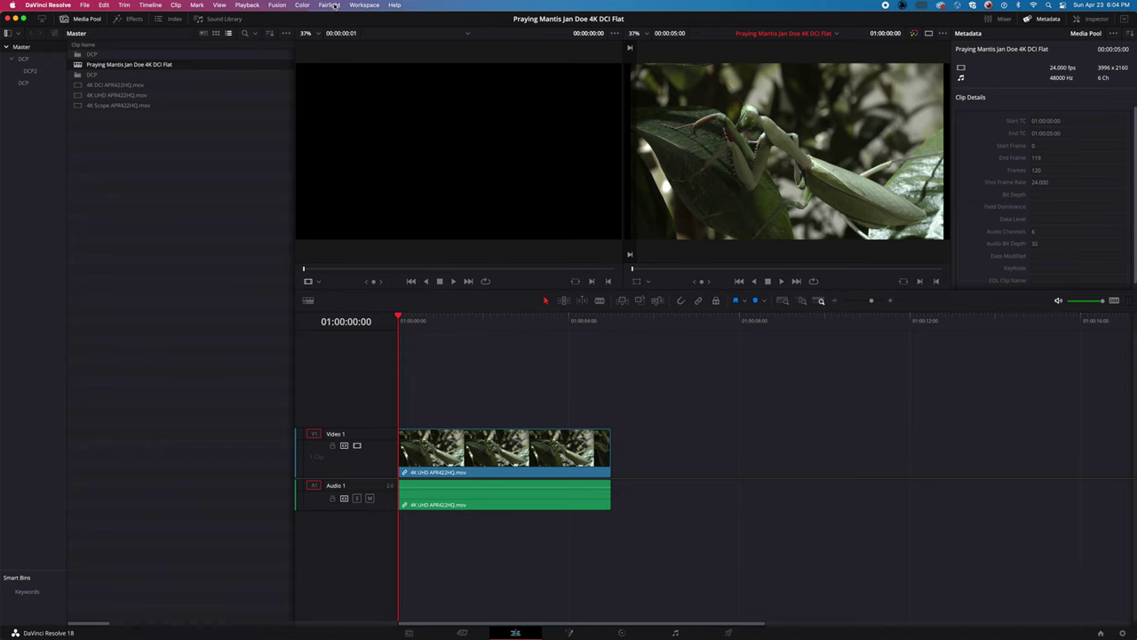
# Step: Check that the Fairlight bus format shows a 5.1 bus, moving the settings window aside
pyautogui.click(332, 5)
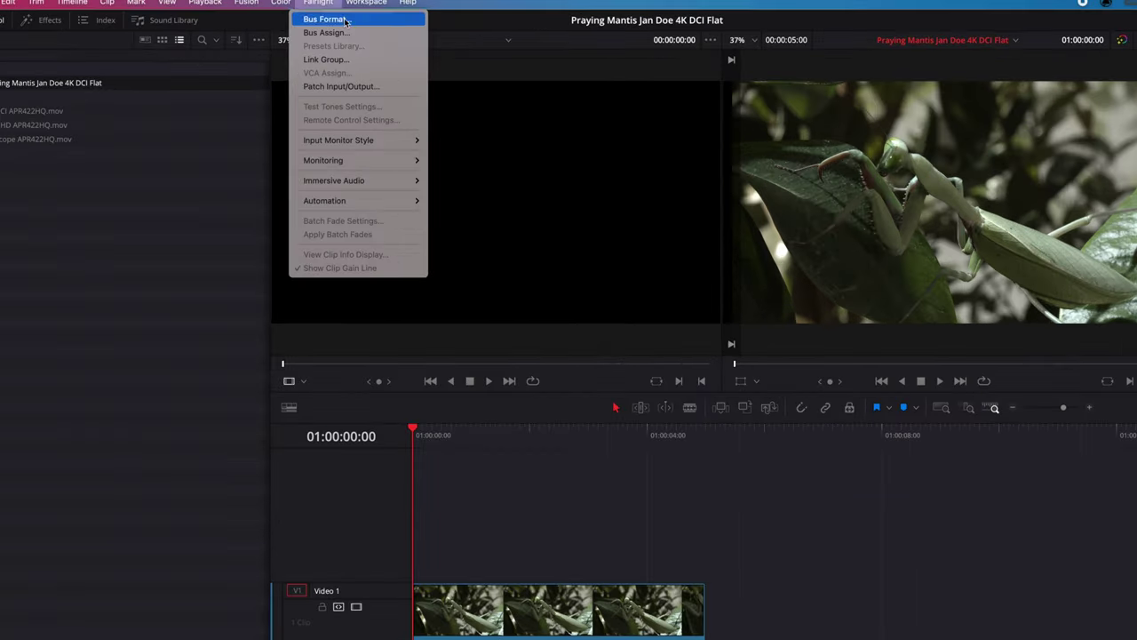
pyautogui.click(362, 19)
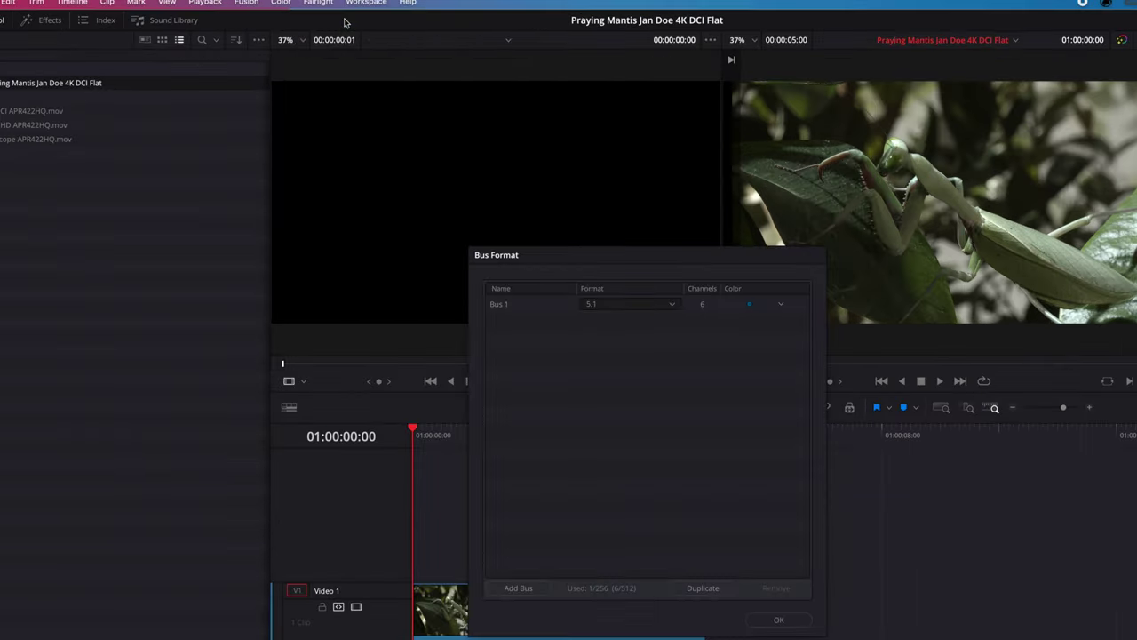
pyautogui.moveTo(571, 258); pyautogui.dragTo(488, 168)
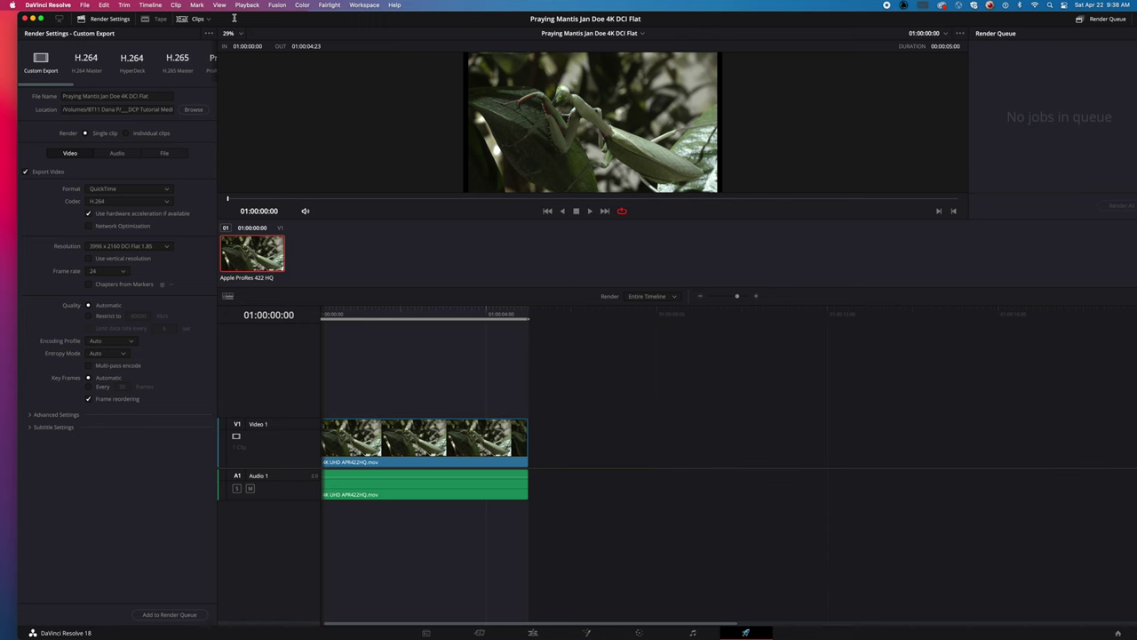
# Step: Render as a Kakadu JPEG 2000 DCP, 4K DCI Flat, interop packaging off, 220 Mbit/sec
pyautogui.doubleClick(234, 18)
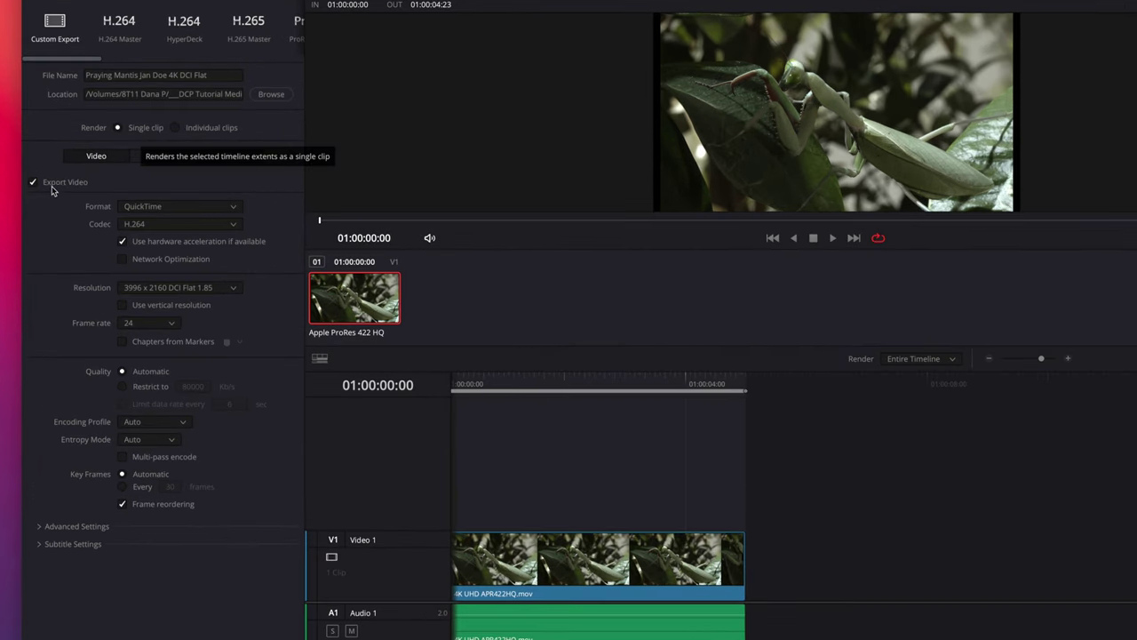
pyautogui.click(173, 210)
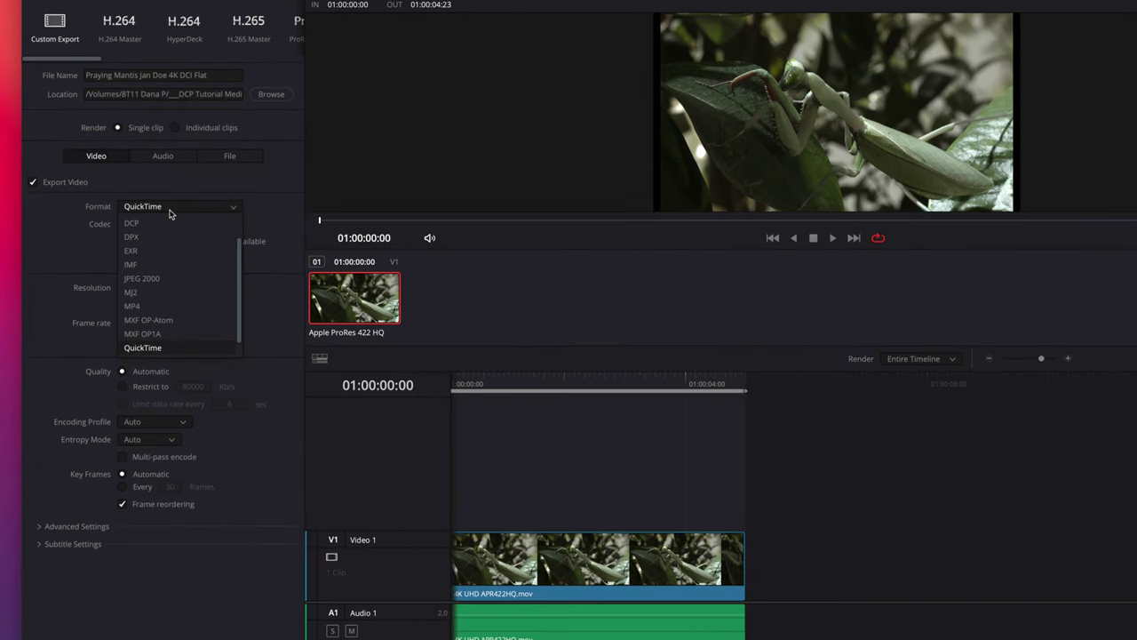
pyautogui.click(171, 225)
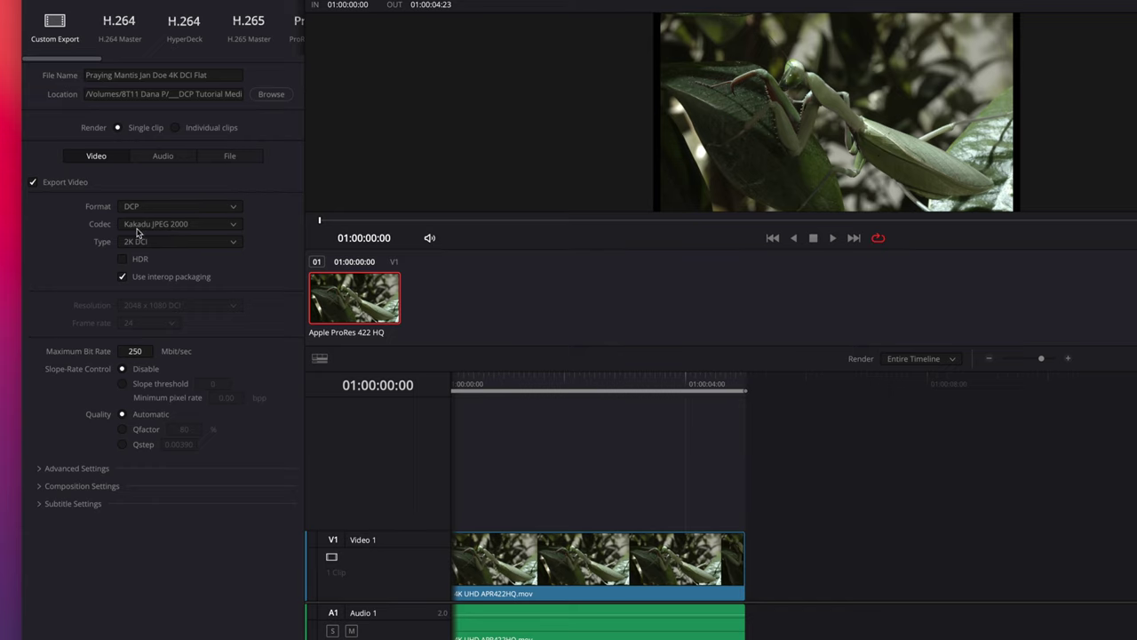
pyautogui.click(180, 242)
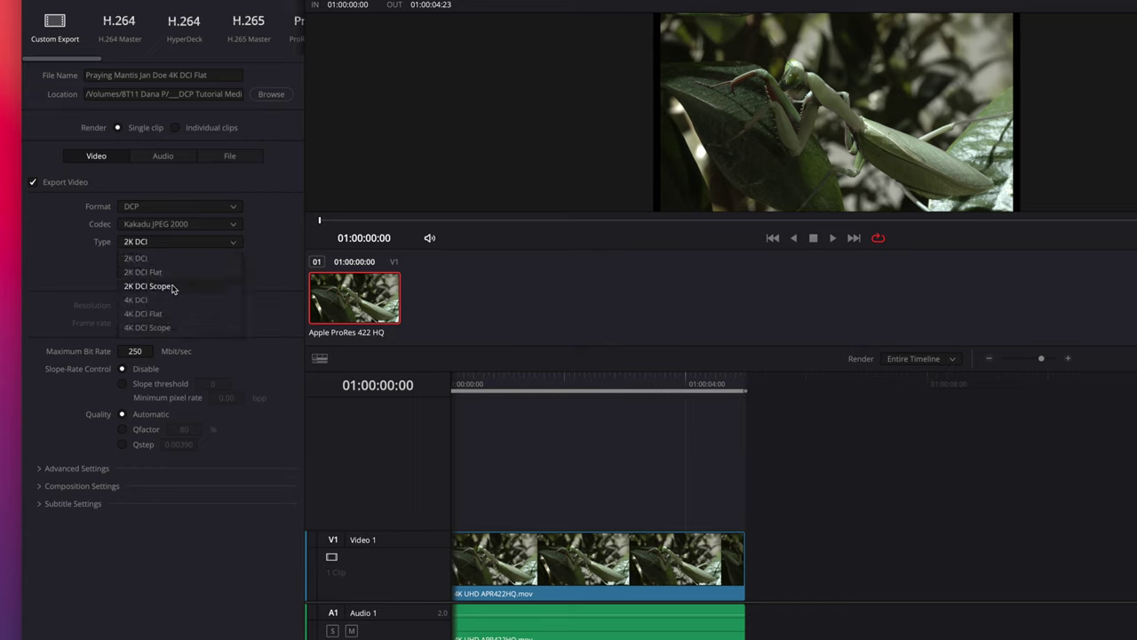
pyautogui.click(163, 317)
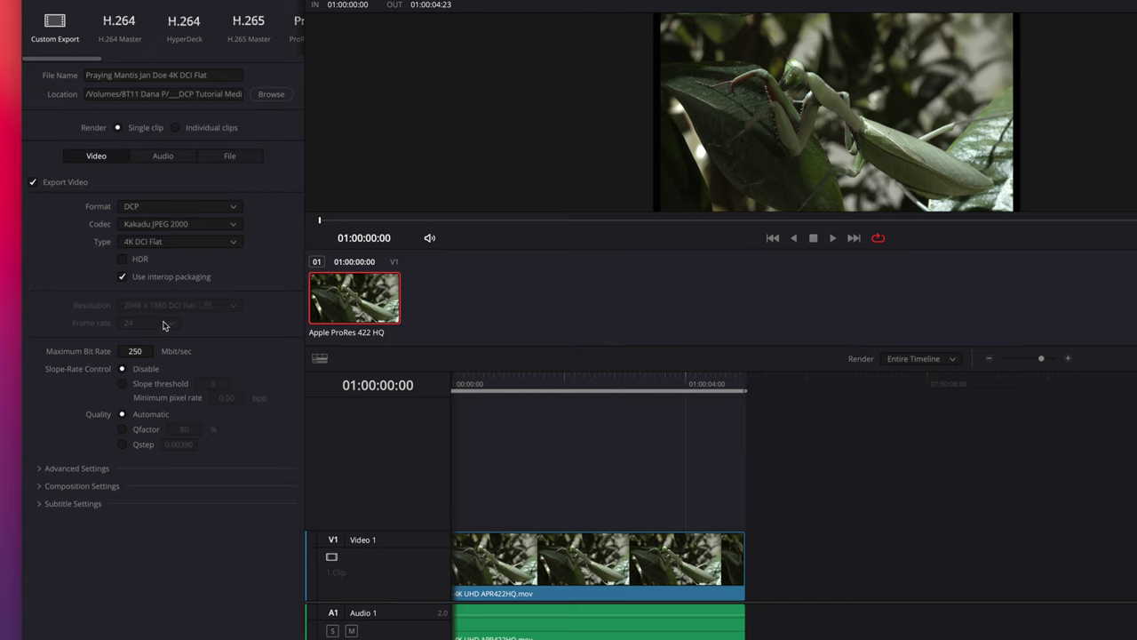
pyautogui.click(123, 278)
pyautogui.moveTo(145, 348); pyautogui.dragTo(157, 351)
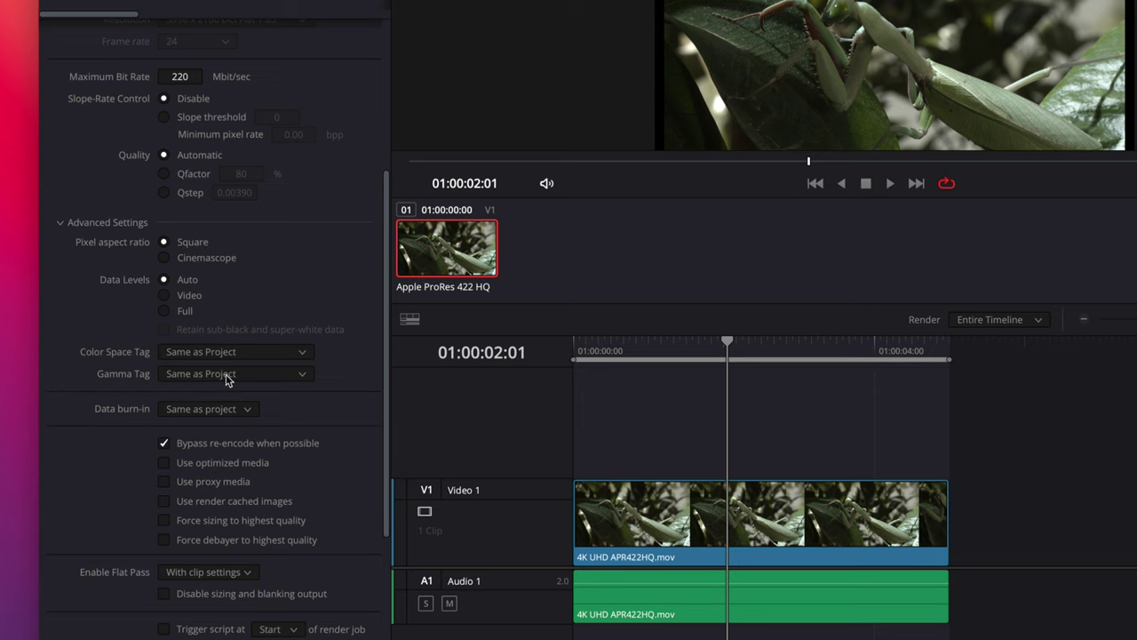
pyautogui.scroll(-3, 226, 377)
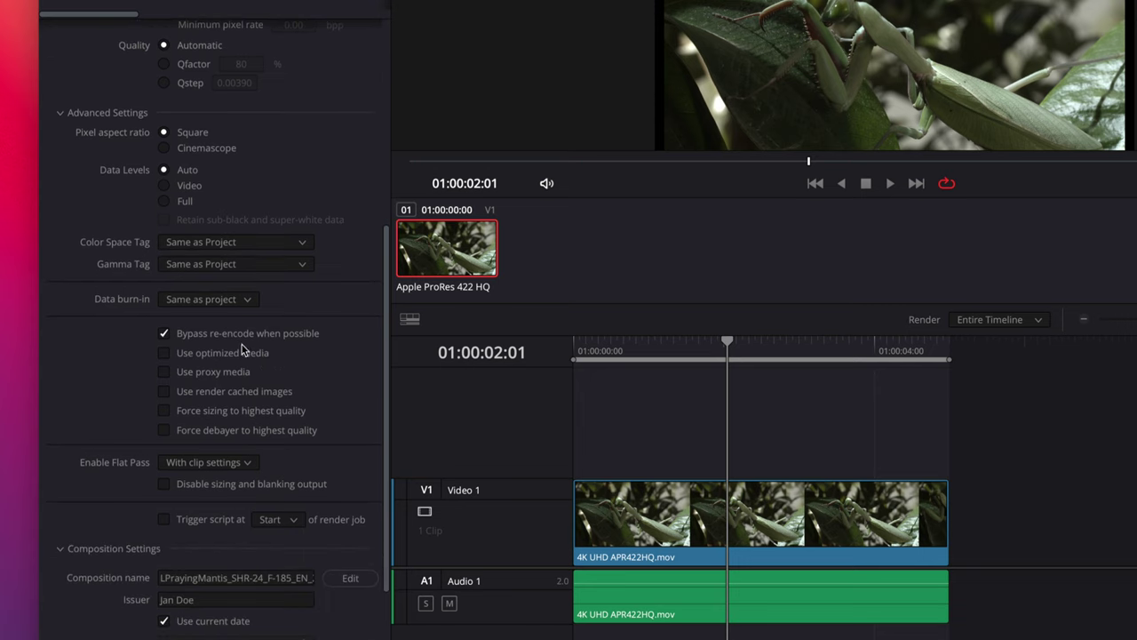
pyautogui.scroll(-3, 133, 373)
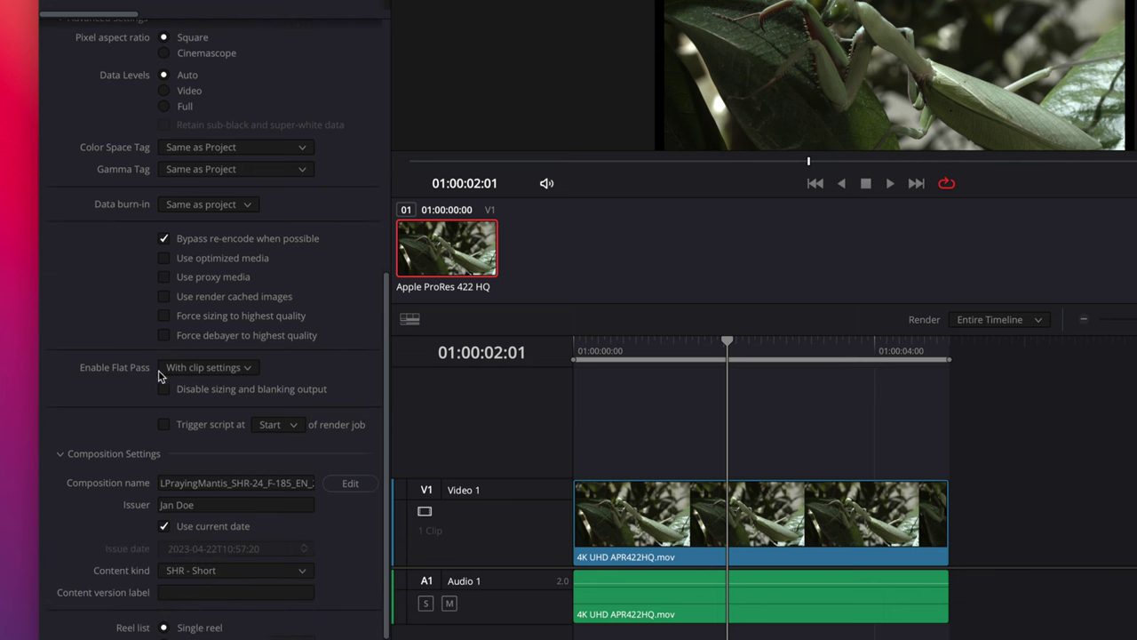
pyautogui.click(221, 368)
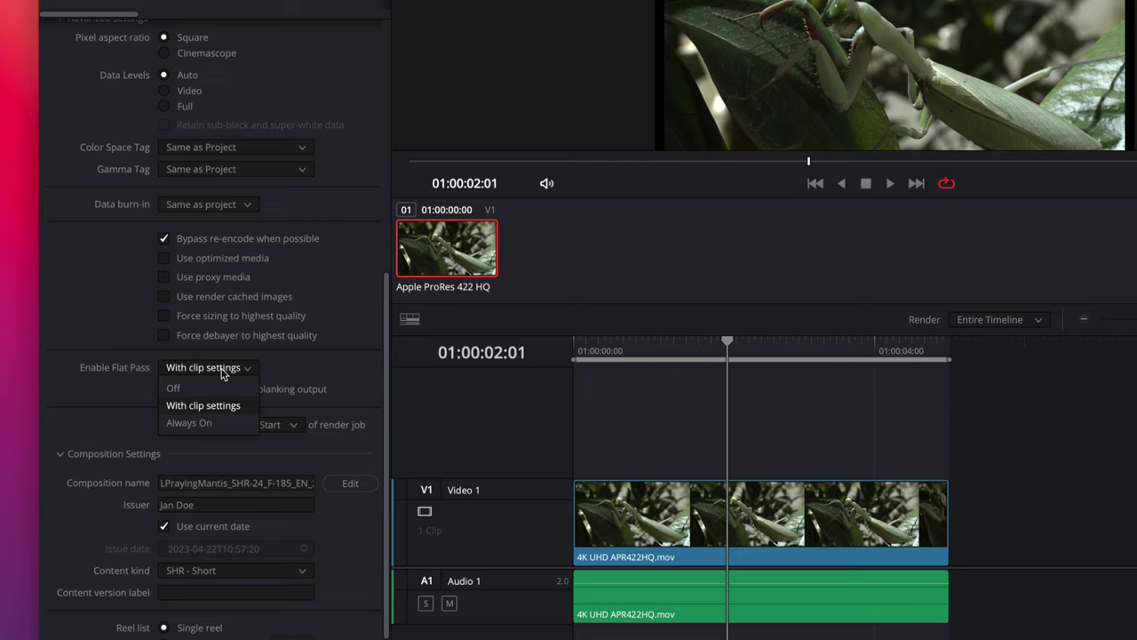
pyautogui.scroll(5, 148, 375)
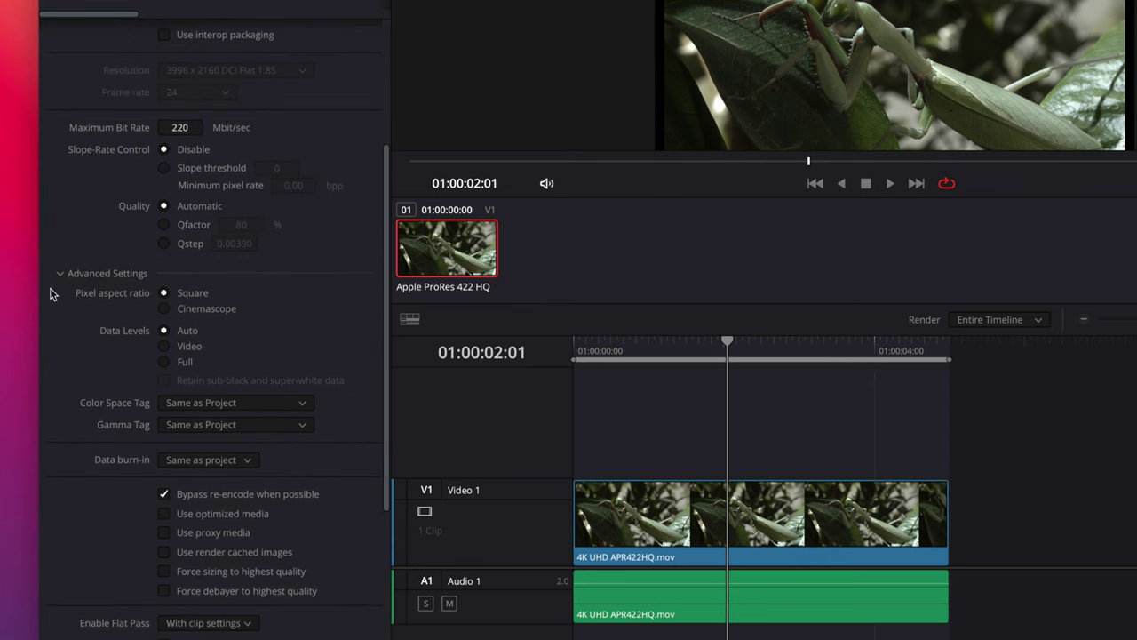
pyautogui.click(59, 275)
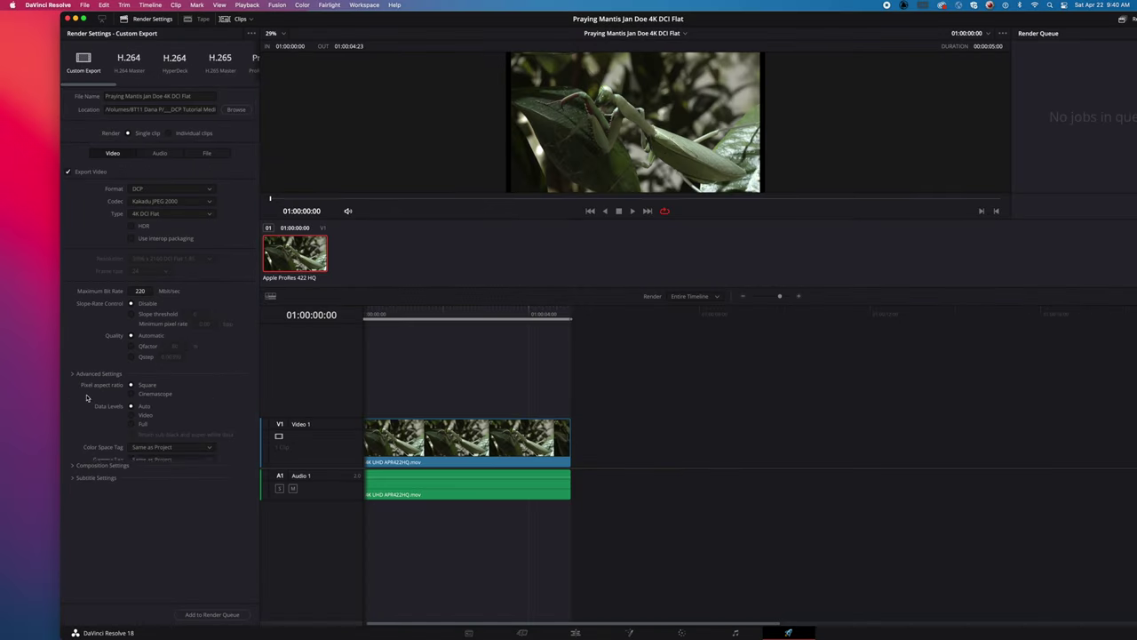
# Step: Expand Composition Settings and open the Composition Name Generator for the composition name
pyautogui.click(75, 387)
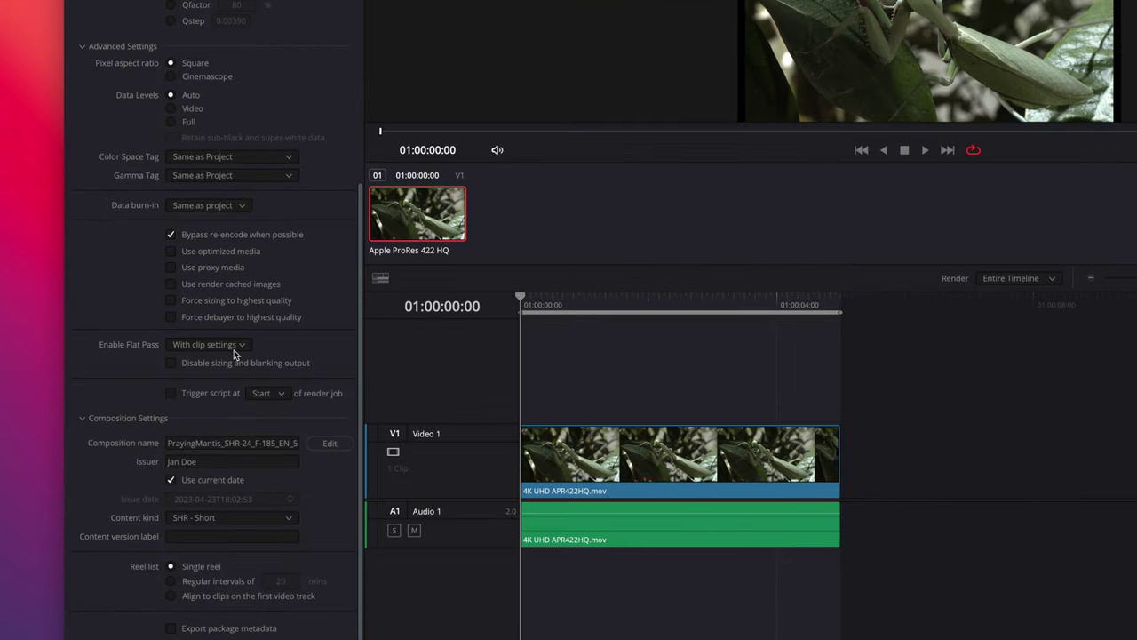
pyautogui.scroll(10, 178, 320)
pyautogui.click(122, 345)
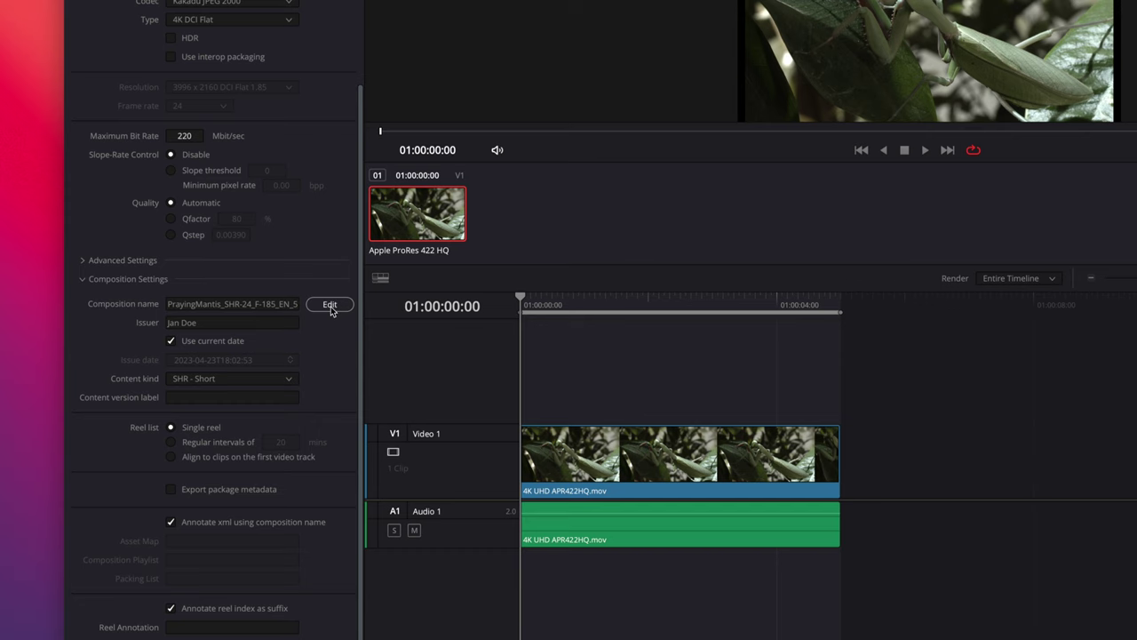
pyautogui.click(331, 306)
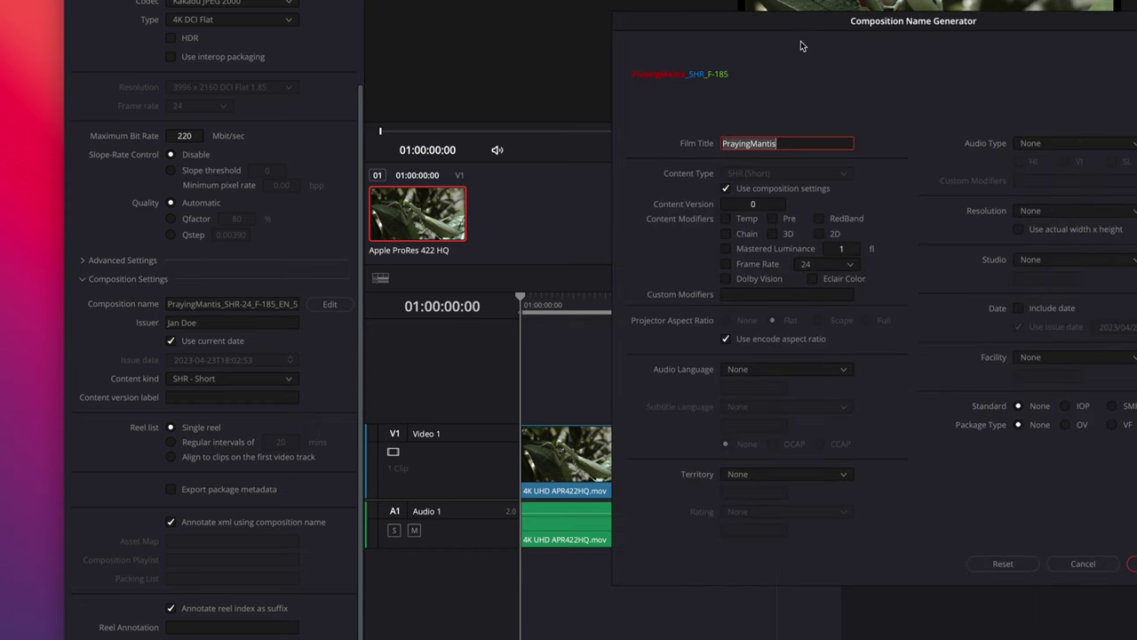
# Step: Mark the content as 2D, include the 24 frame rate, and set audio language to English
pyautogui.moveTo(578, 32); pyautogui.dragTo(276, 16)
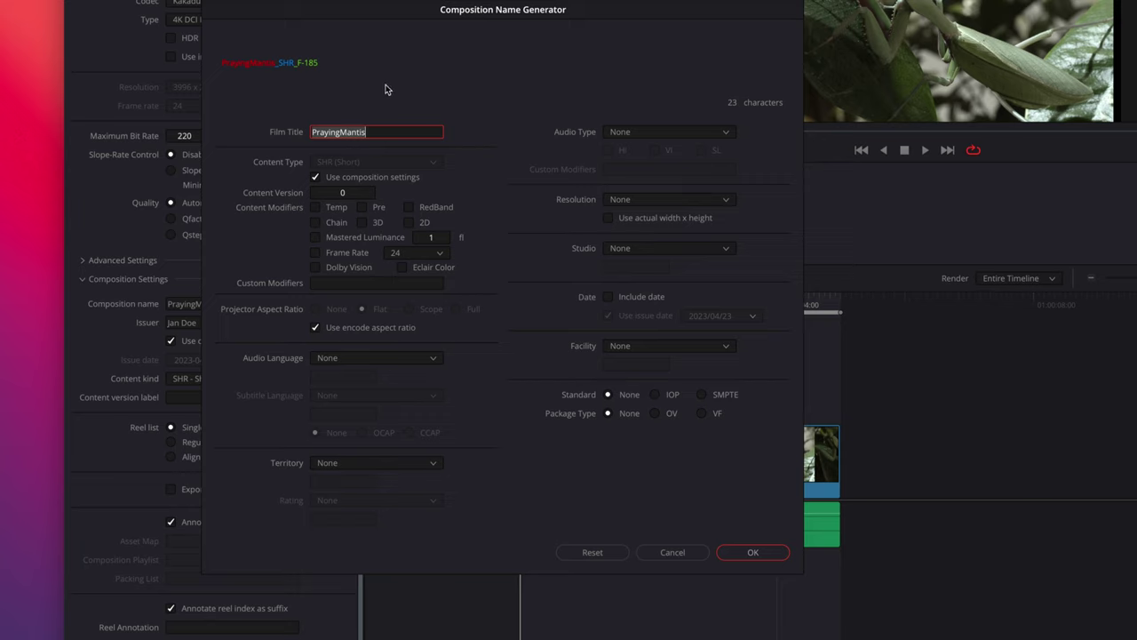
pyautogui.click(315, 253)
pyautogui.click(409, 222)
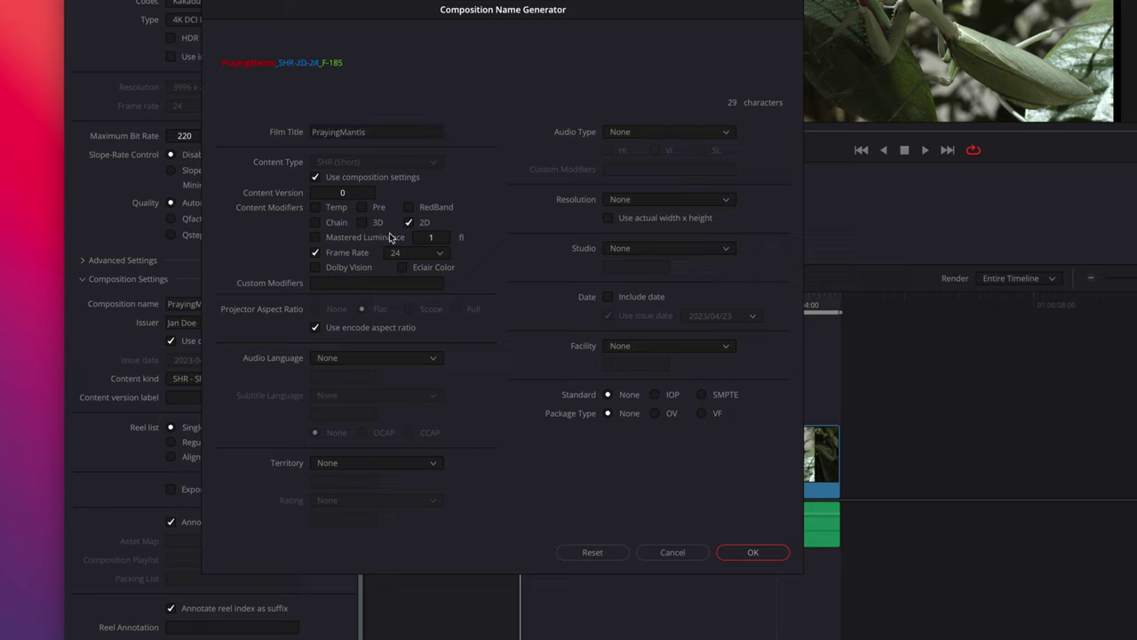
pyautogui.click(352, 359)
pyautogui.click(330, 507)
# Step: Set territory to United States, audio type to 5.1 Surround, and use actual width x height
pyautogui.click(359, 468)
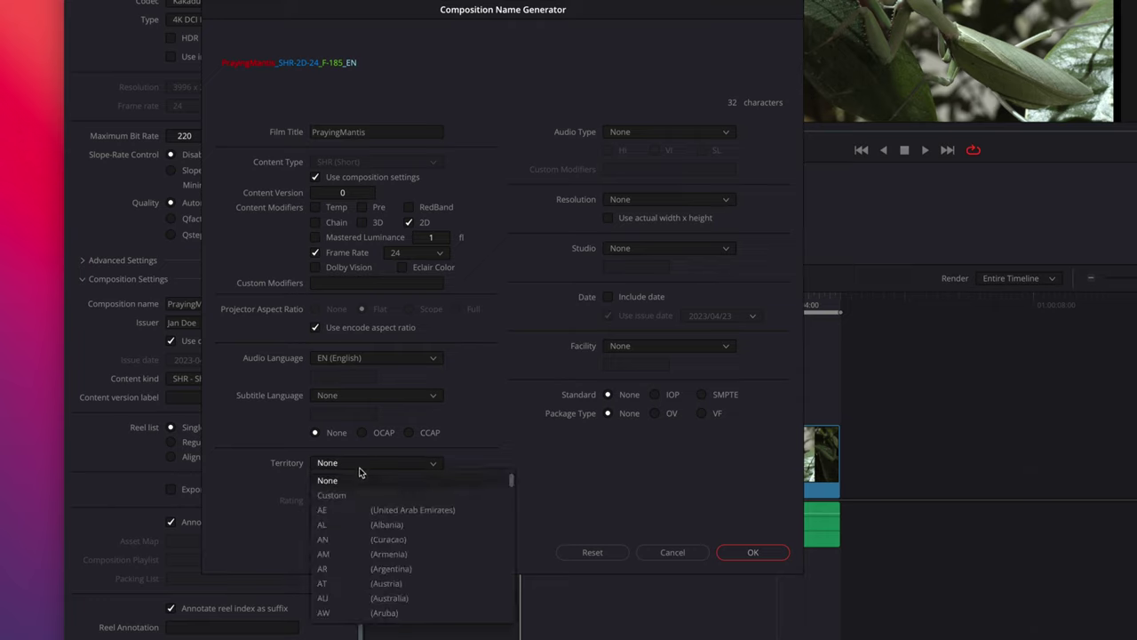
pyautogui.scroll(-20, 359, 472)
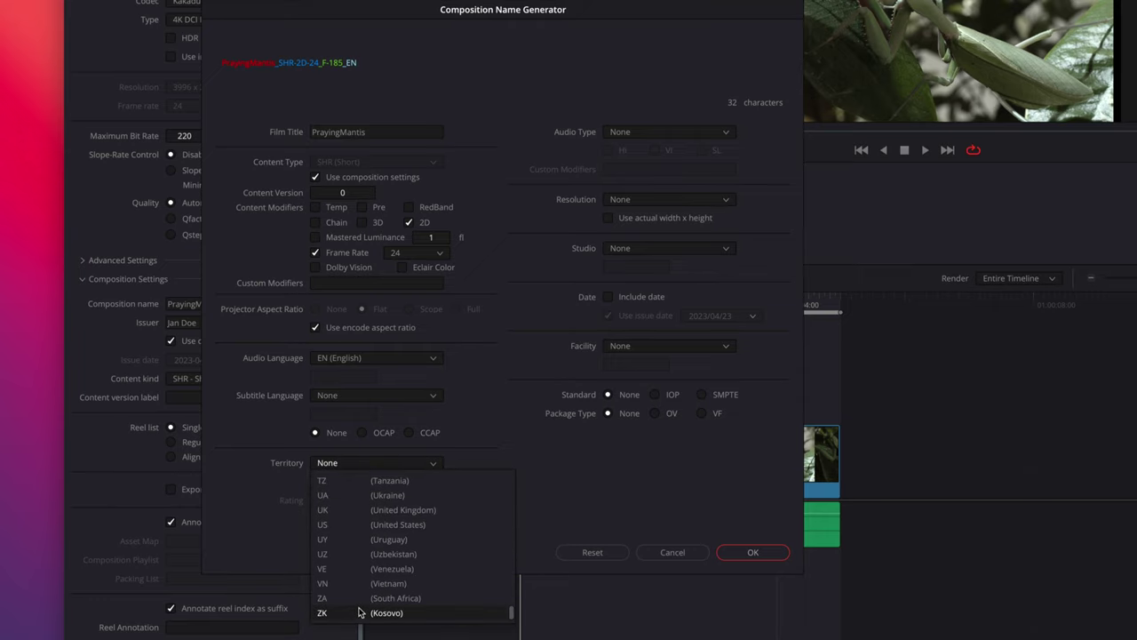
pyautogui.click(366, 525)
pyautogui.click(662, 131)
pyautogui.click(638, 164)
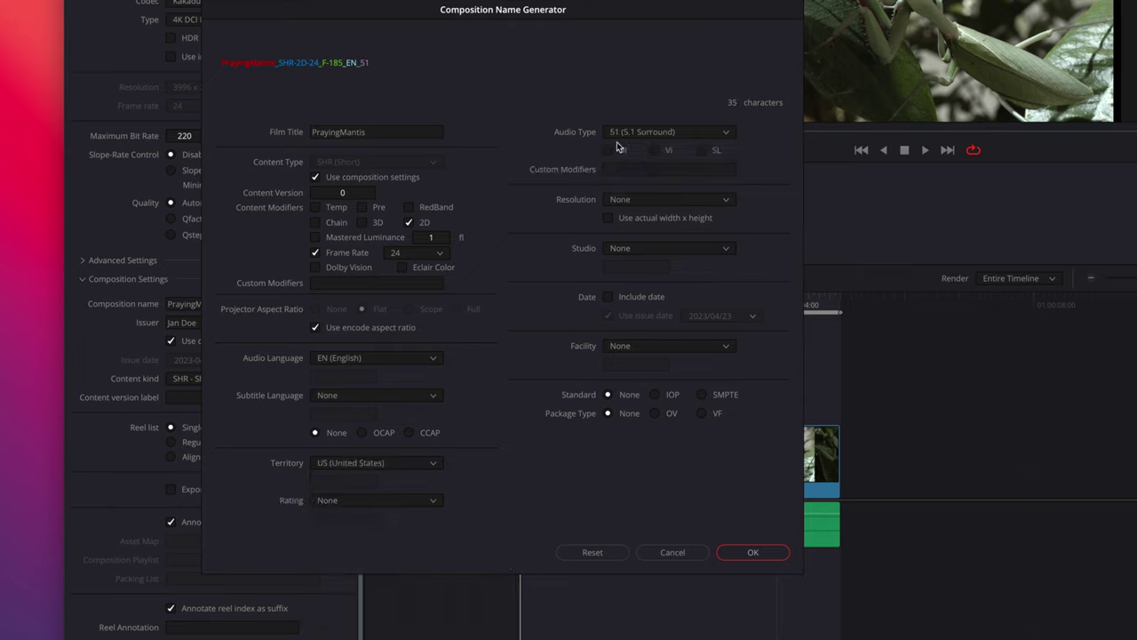
pyautogui.click(608, 219)
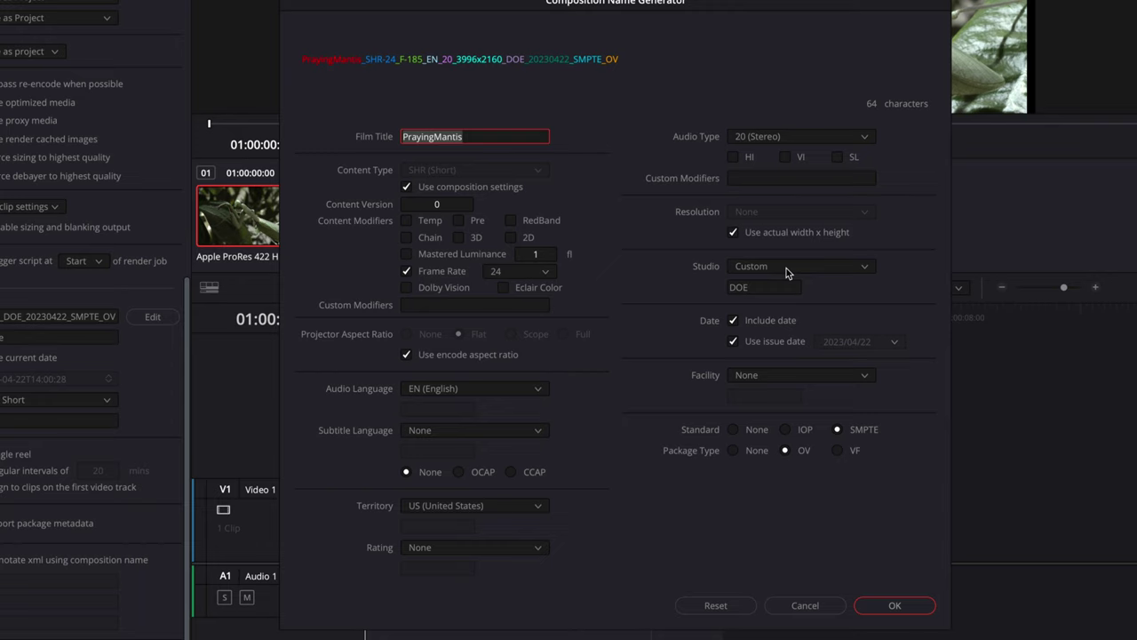
# Step: Set a custom studio code DOE, include the date, and choose SMPTE standard with OV package type
pyautogui.click(762, 287)
pyautogui.moveTo(761, 287); pyautogui.dragTo(720, 291)
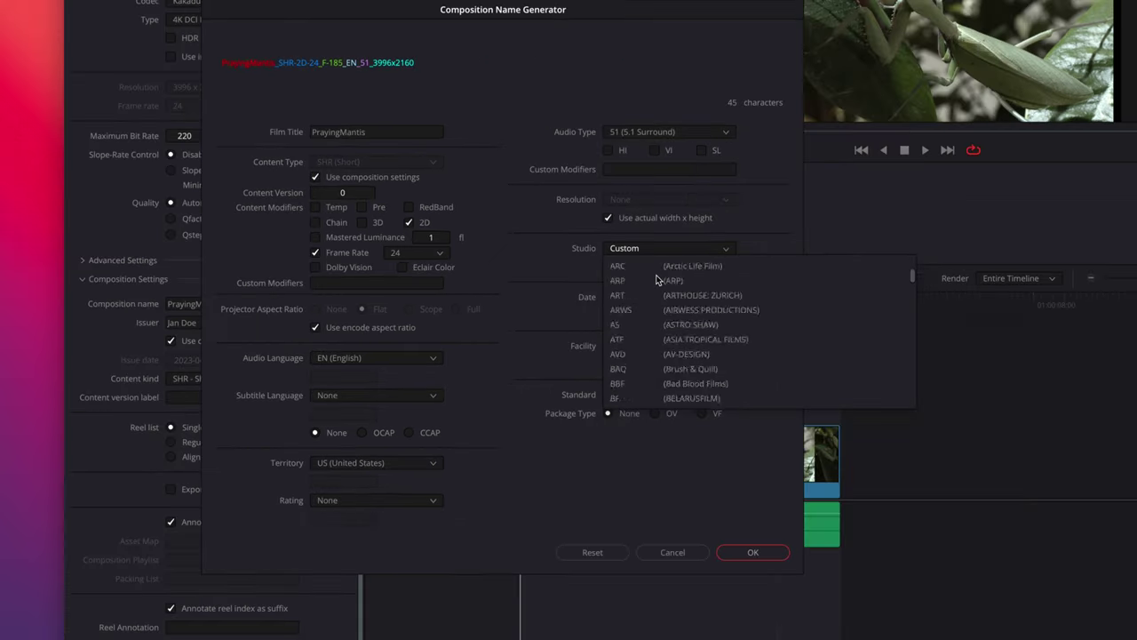
pyautogui.scroll(5, 656, 280)
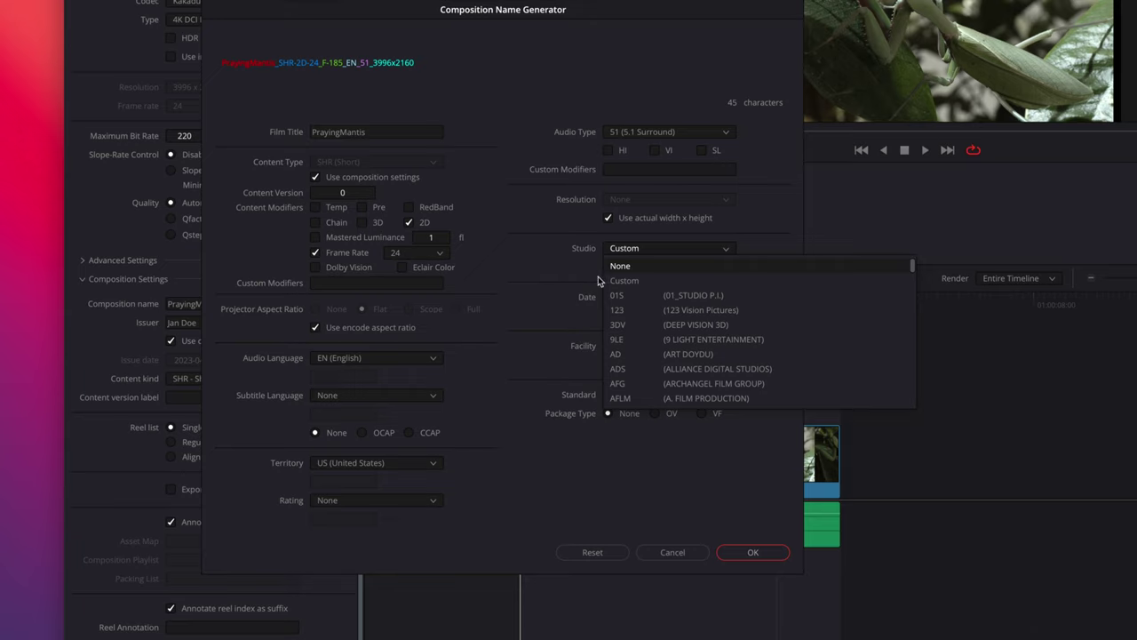
pyautogui.click(625, 280)
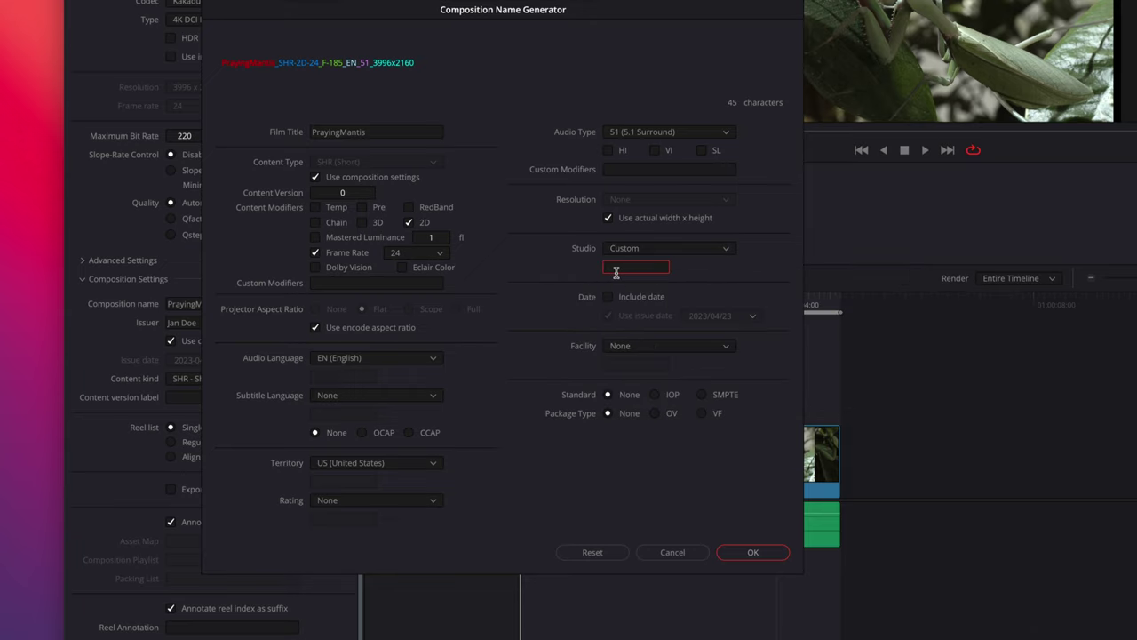
pyautogui.write('DOE')
pyautogui.click(608, 296)
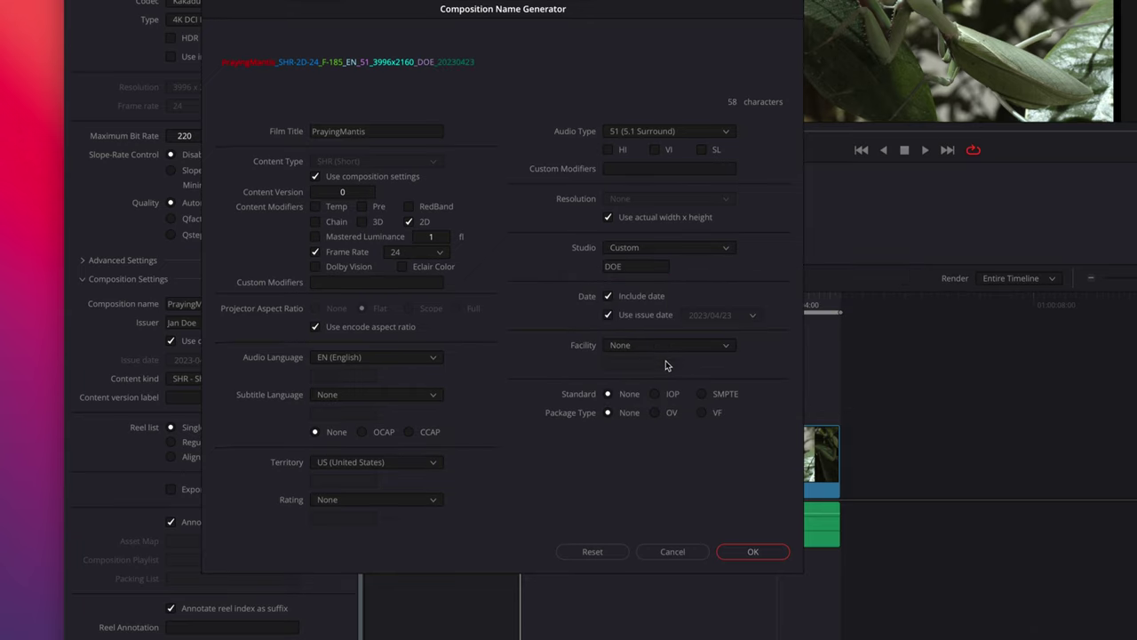
pyautogui.click(702, 397)
pyautogui.click(660, 415)
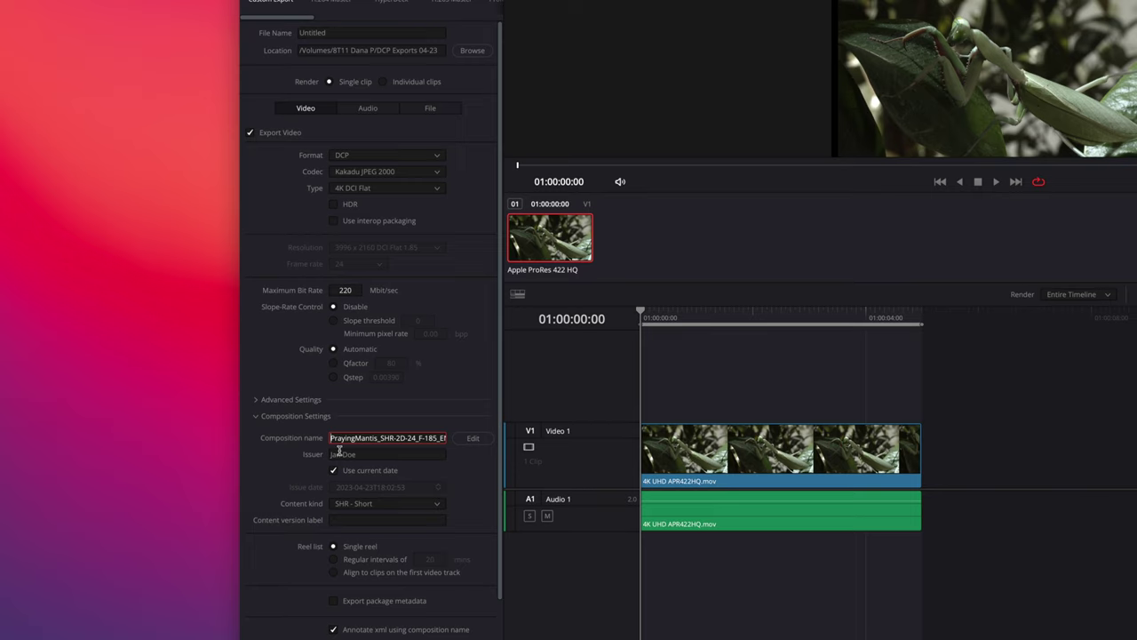
# Step: Replace the render file name with the copied composition name ending in _SMPTE_OV
pyautogui.press('super+a')
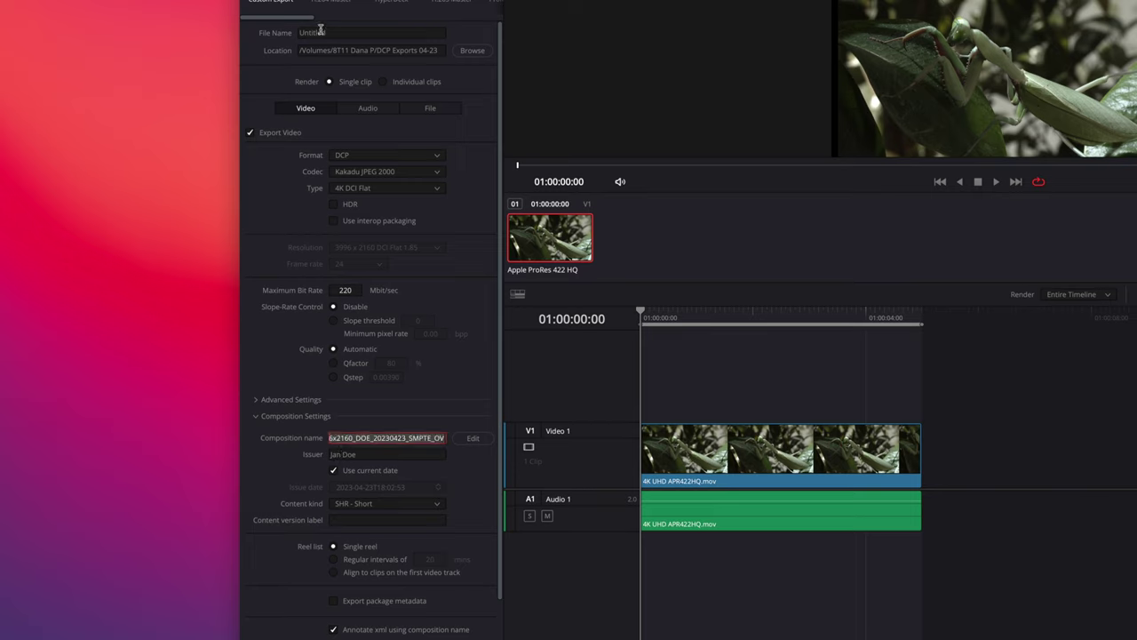
pyautogui.moveTo(341, 34); pyautogui.dragTo(260, 29)
pyautogui.press('super+v')
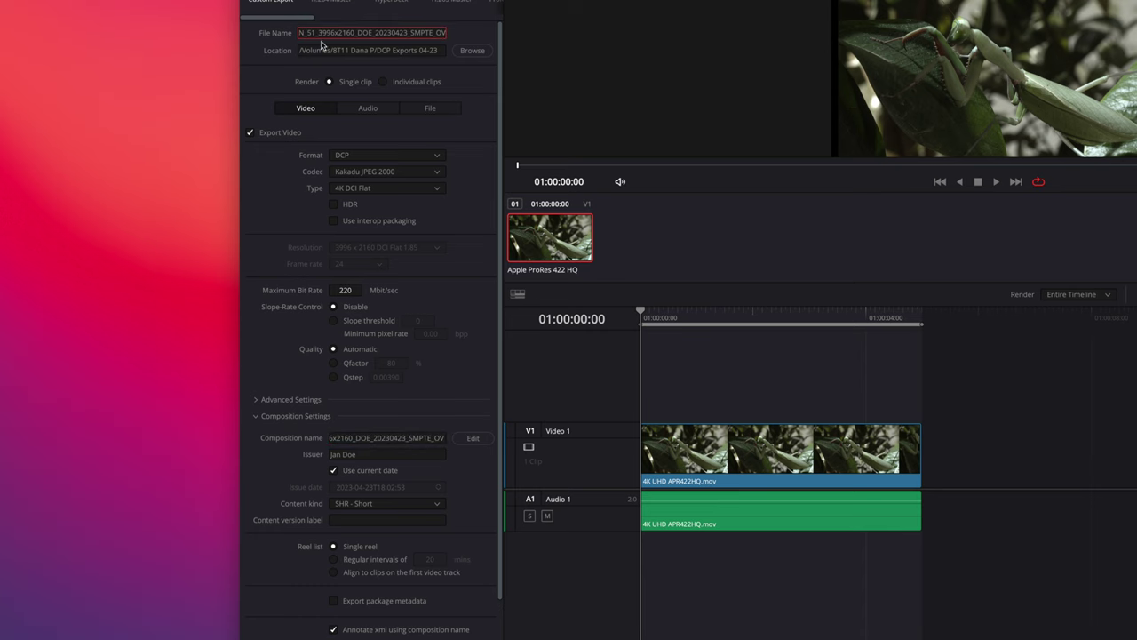
pyautogui.press('Return')
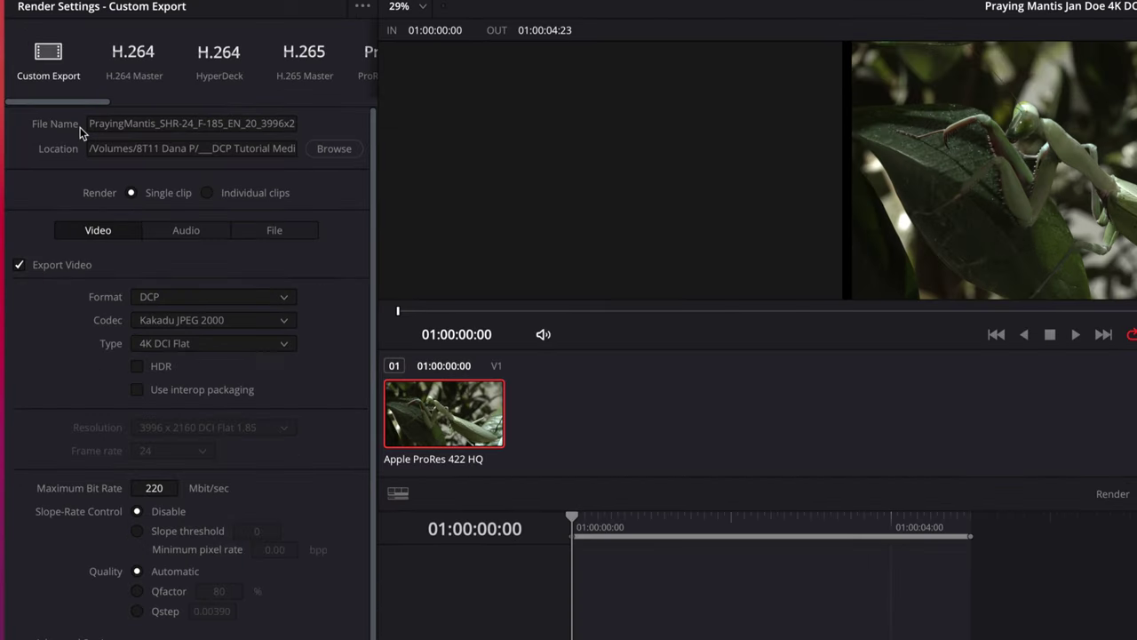
pyautogui.click(299, 124)
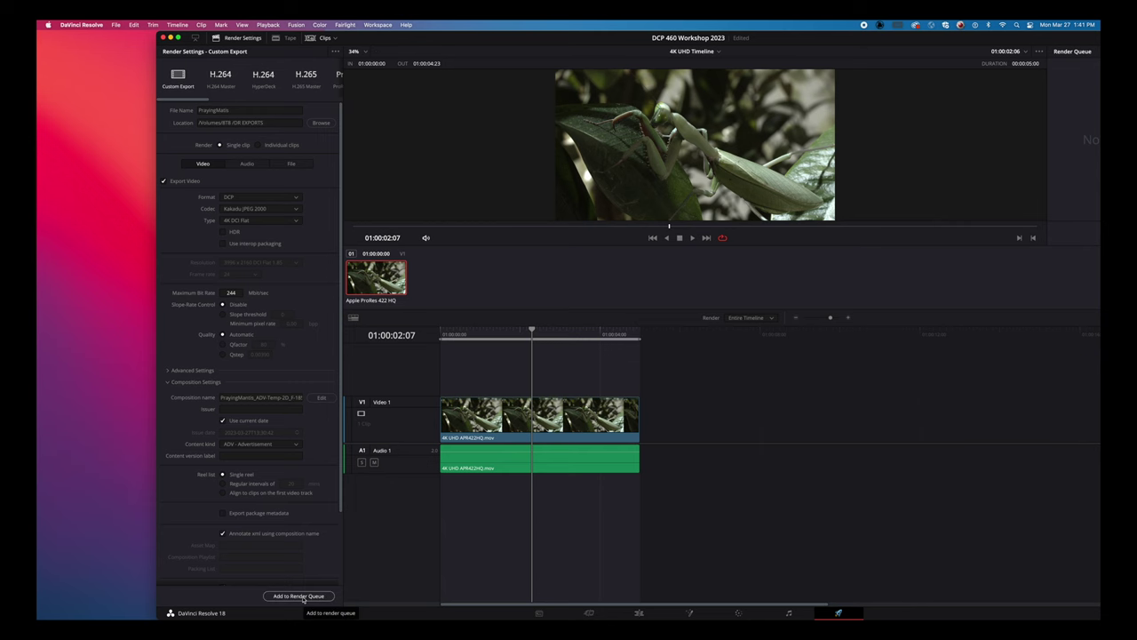
# Step: Queue the DCP export despite the invalid audio track warning and start rendering it
pyautogui.click(301, 597)
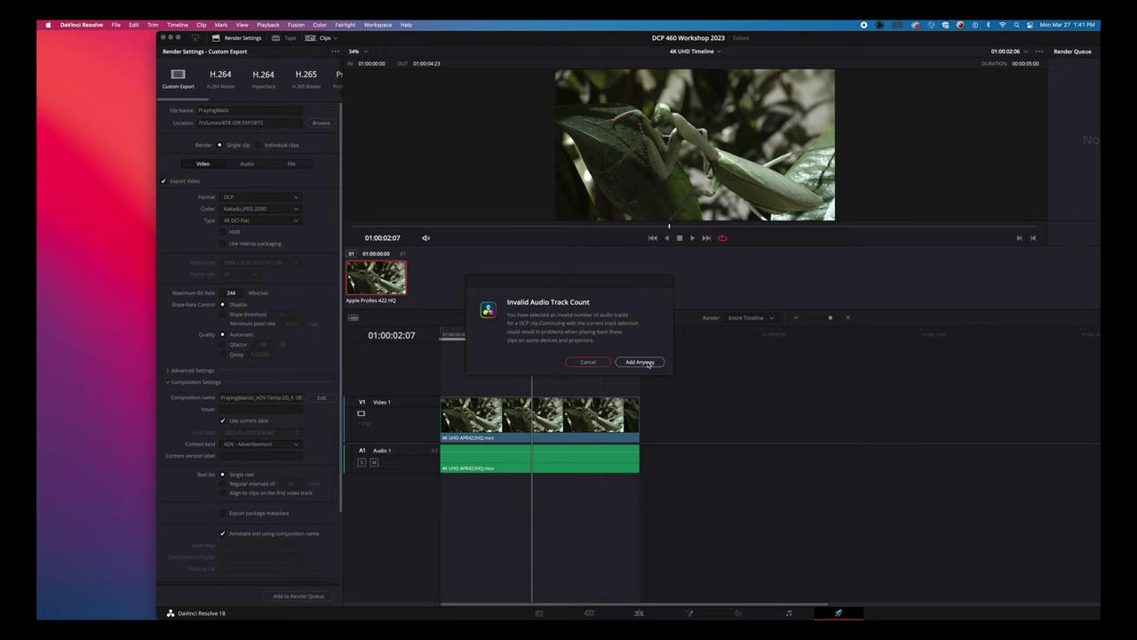
pyautogui.click(641, 362)
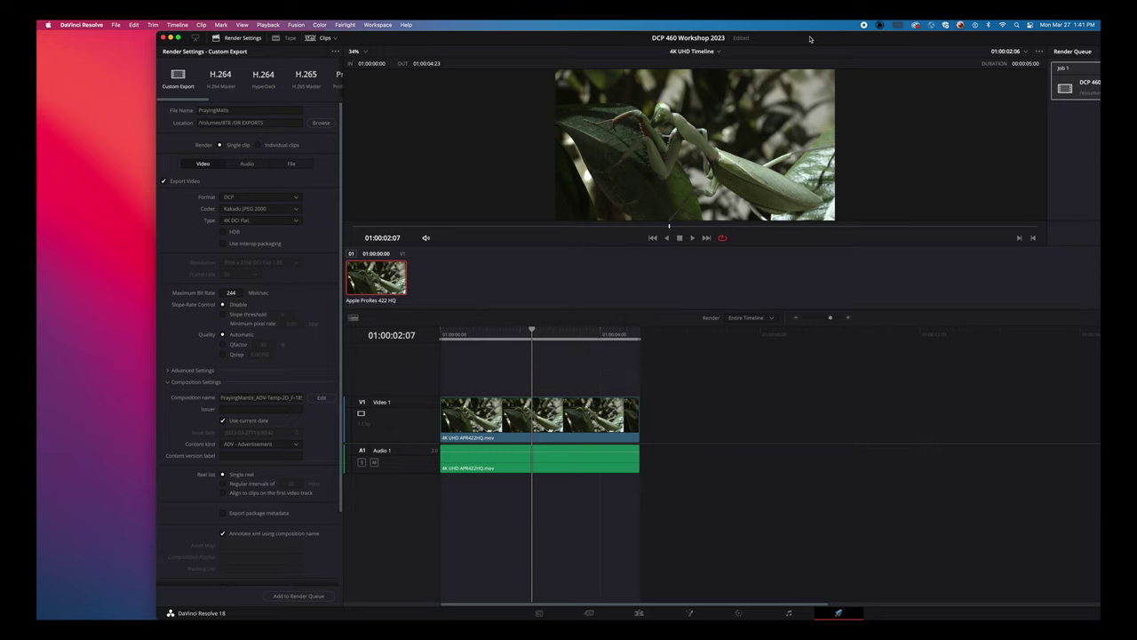
pyautogui.doubleClick(814, 40)
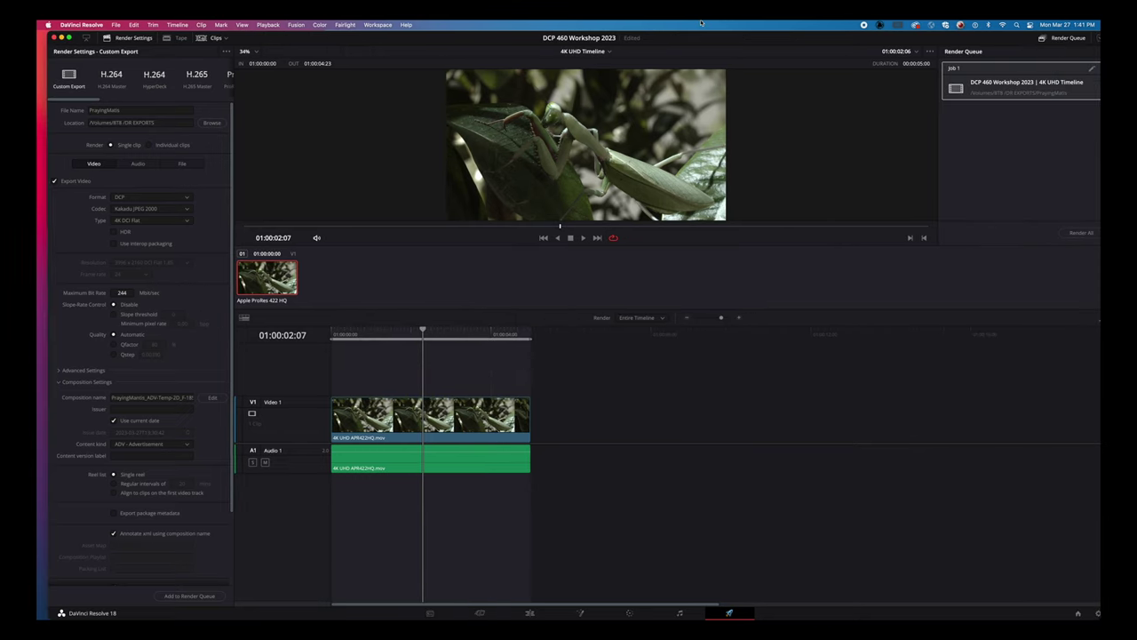
pyautogui.click(1080, 233)
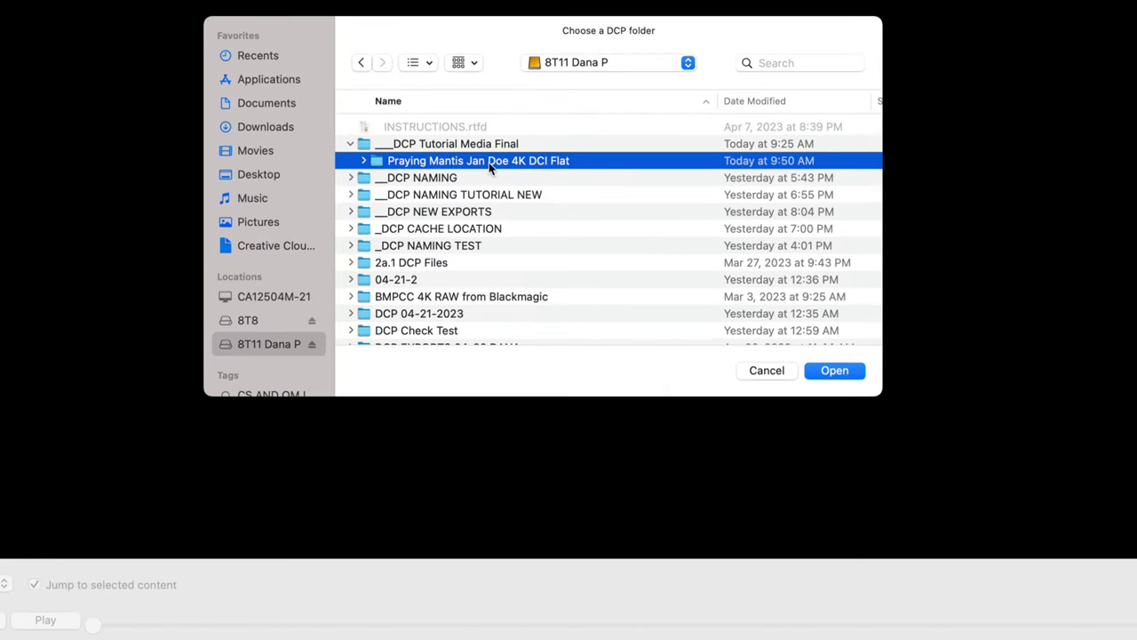
# Step: Expand the Praying Mantis 4K DCI Flat folder in the DCP chooser to show its files
pyautogui.click(364, 162)
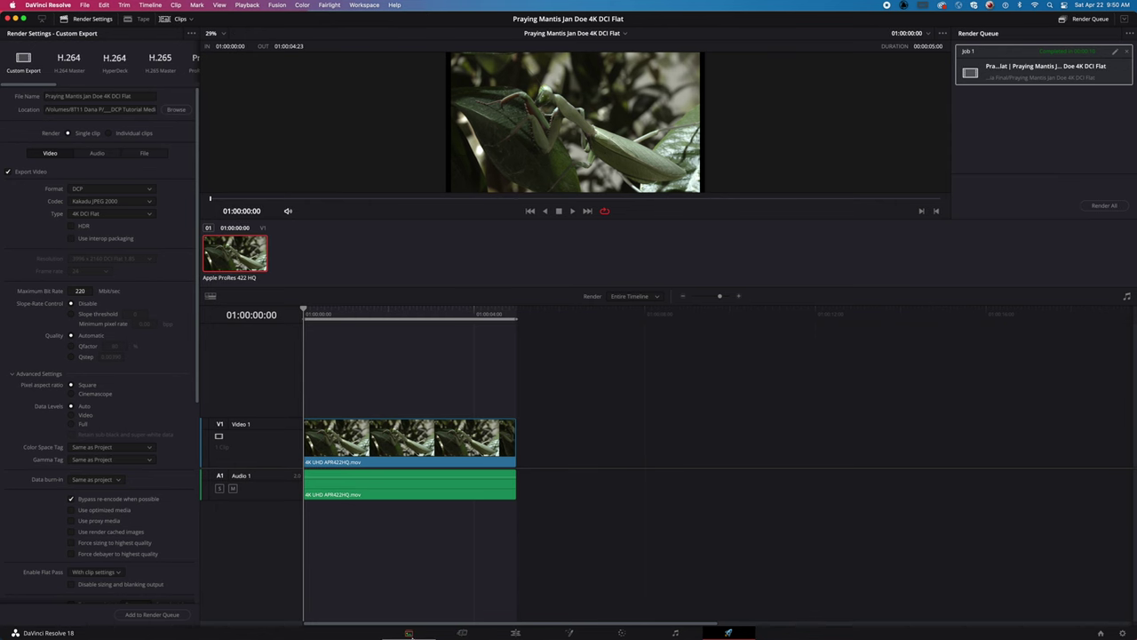
# Step: From the DCP Tutorial Media Final folder, drag the rendered DCP into a new bin named DCP
pyautogui.click(408, 633)
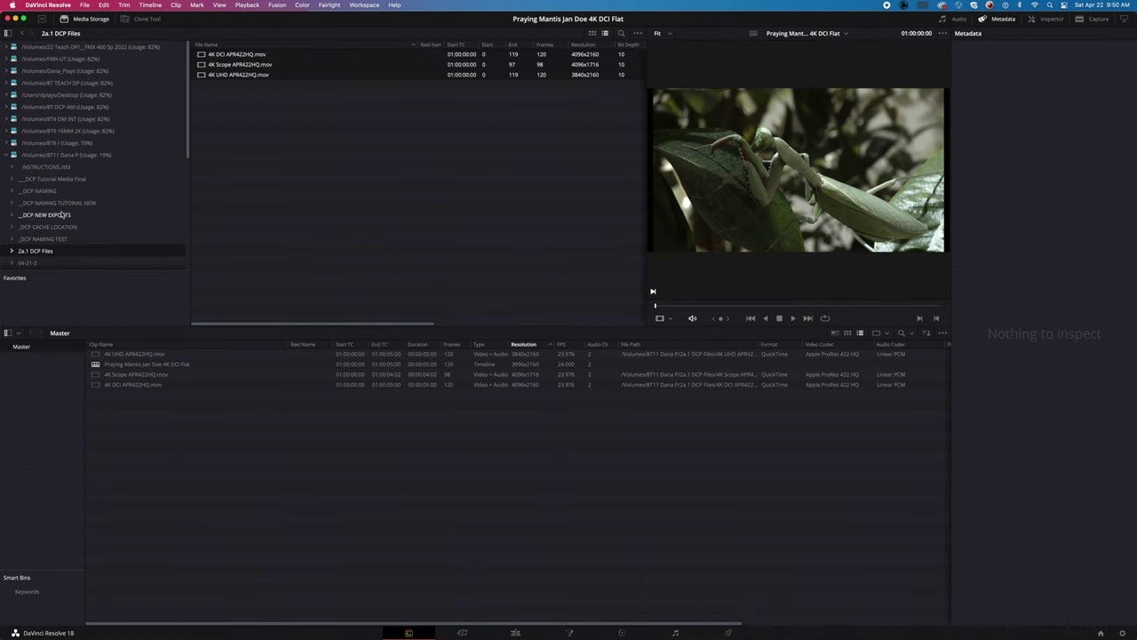
pyautogui.click(53, 181)
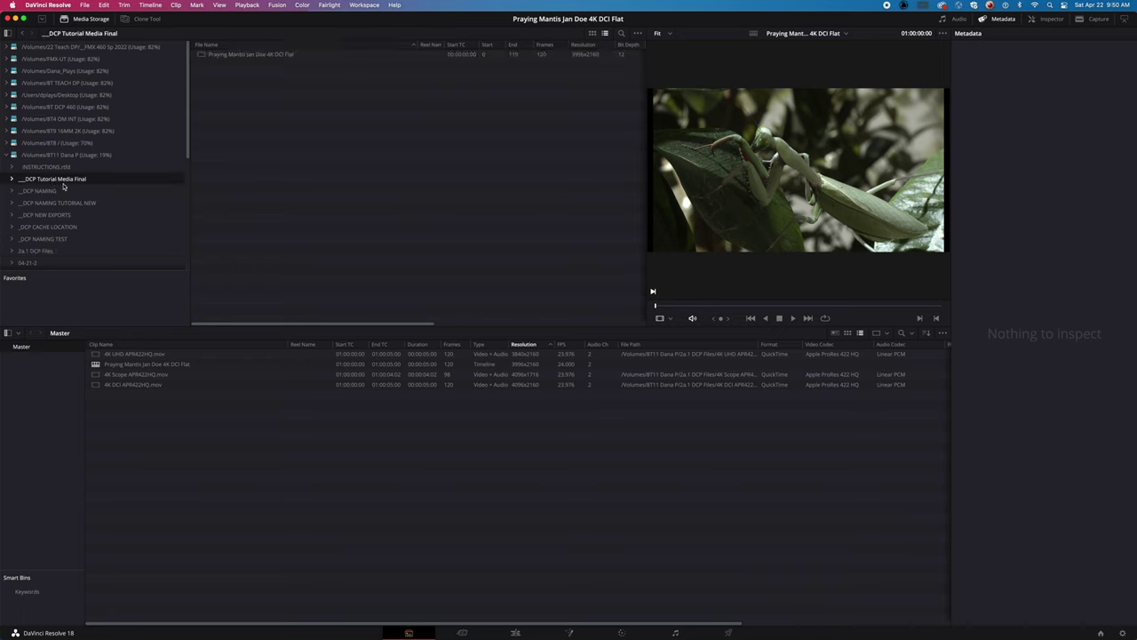
pyautogui.moveTo(203, 56); pyautogui.dragTo(42, 388)
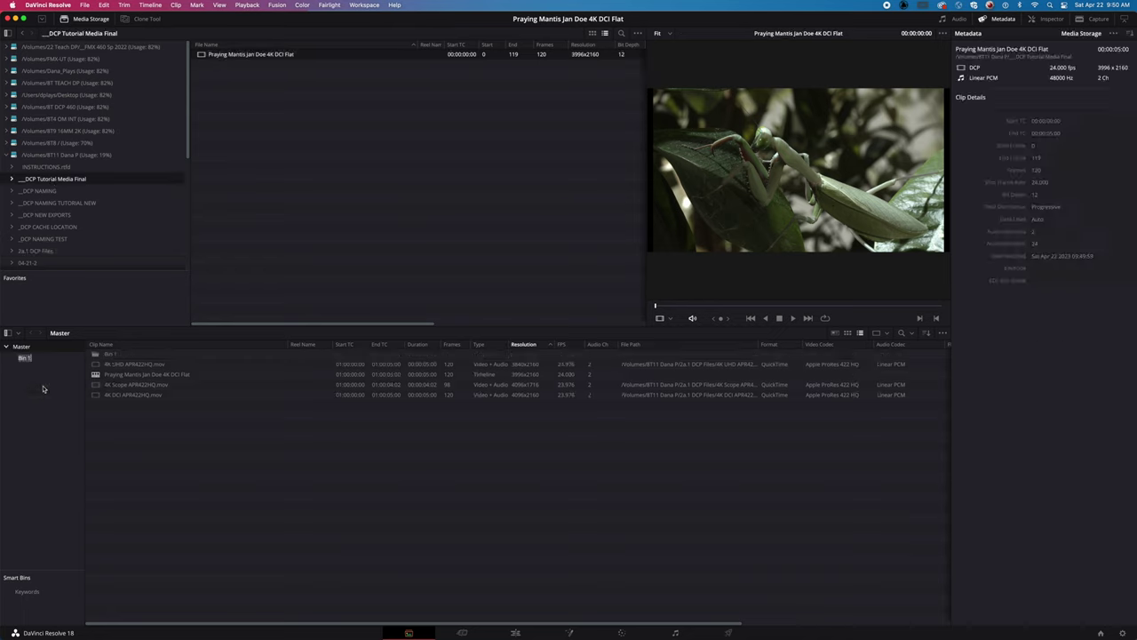
pyautogui.write('DCP')
pyautogui.press('Return')
# Step: Load the DCP clip from the DCP bin into the viewer and scrub through its frames
pyautogui.click(24, 358)
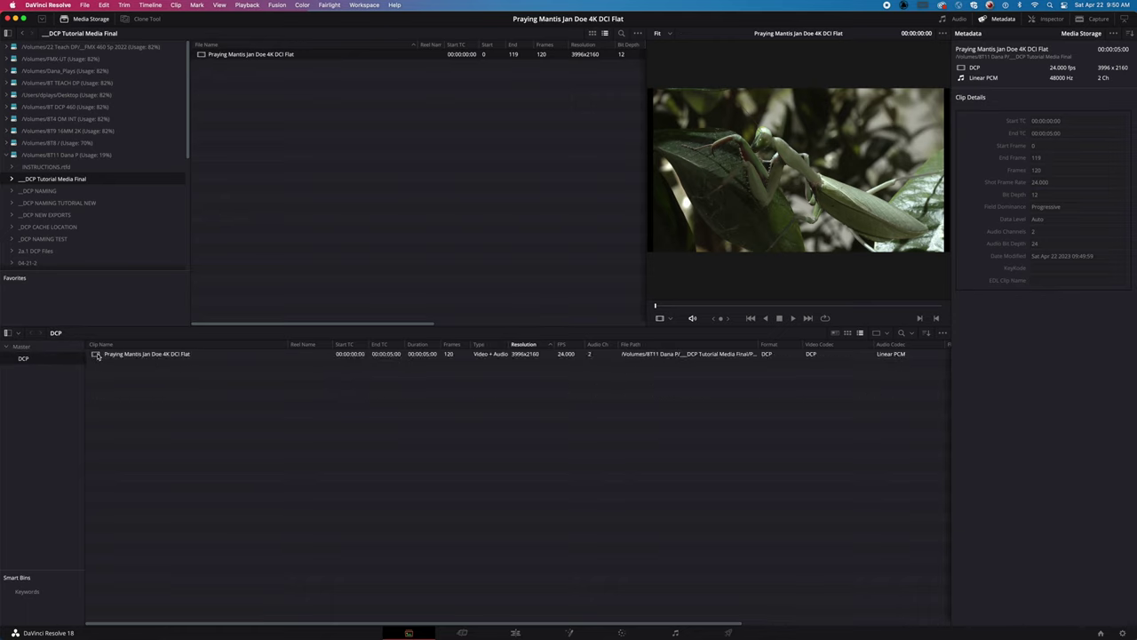
pyautogui.click(96, 354)
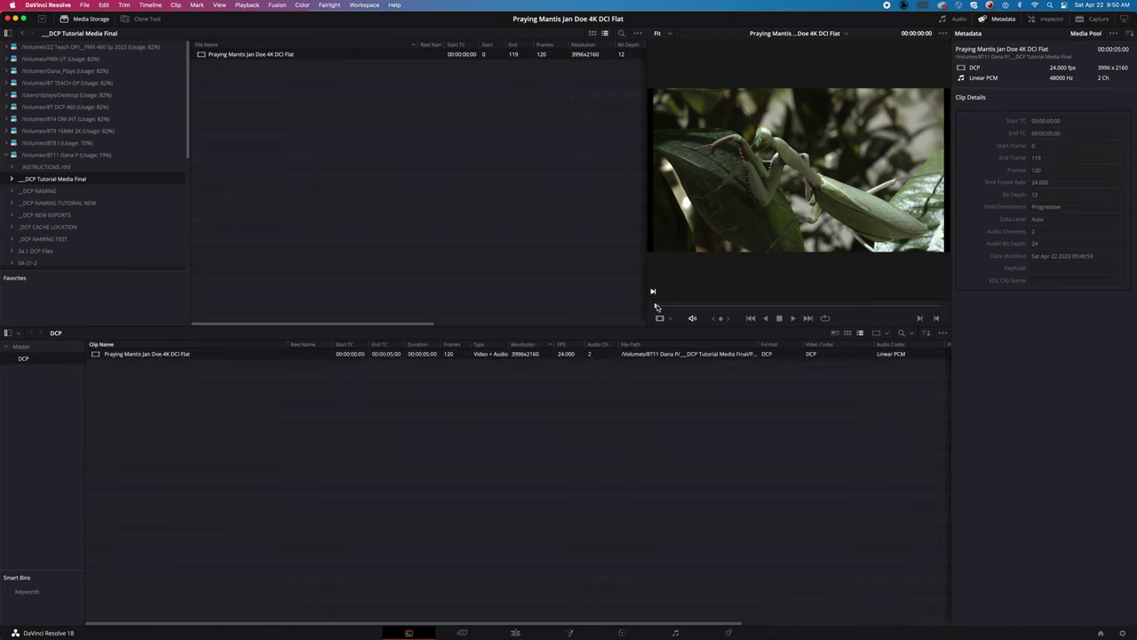
pyautogui.moveTo(656, 306)
pyautogui.mouseDown()
pyautogui.moveTo(914, 310)
pyautogui.moveTo(655, 306)
pyautogui.mouseUp()
# Step: Launch DCP-o-matic 2 from the Dock to verify the rendered DCP
pyautogui.moveTo(3, 104)
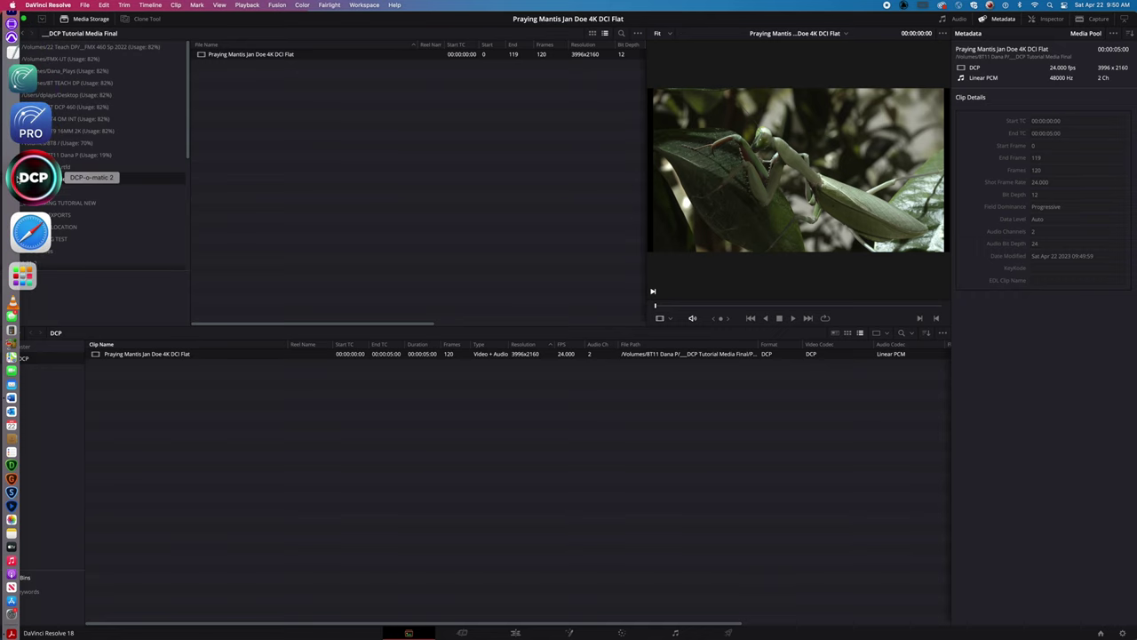
pyautogui.click(18, 178)
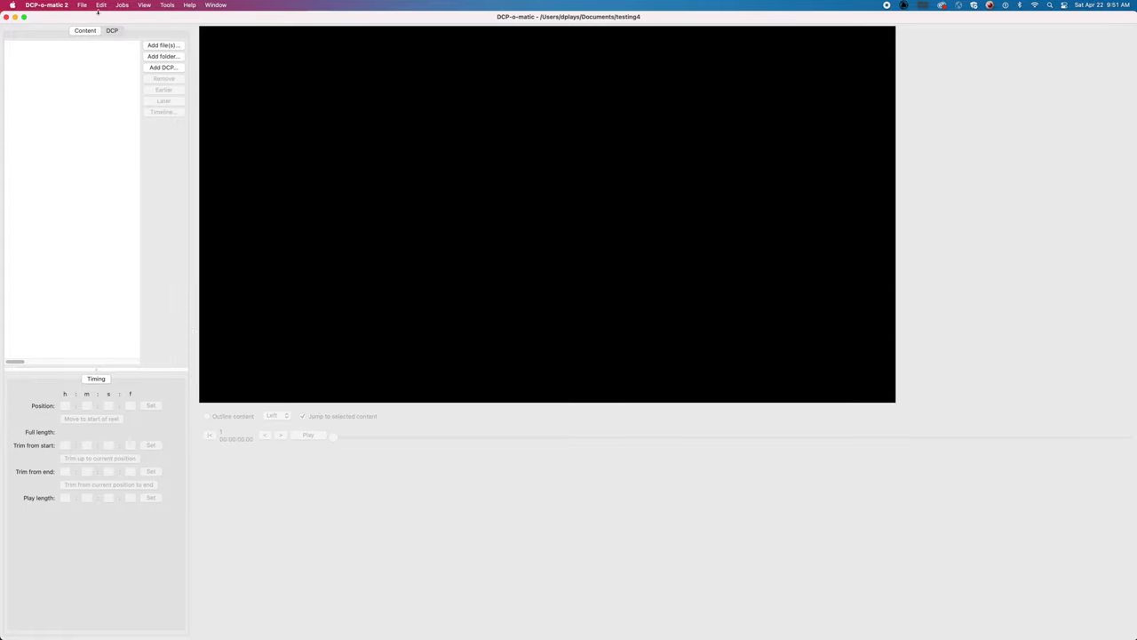
pyautogui.click(81, 6)
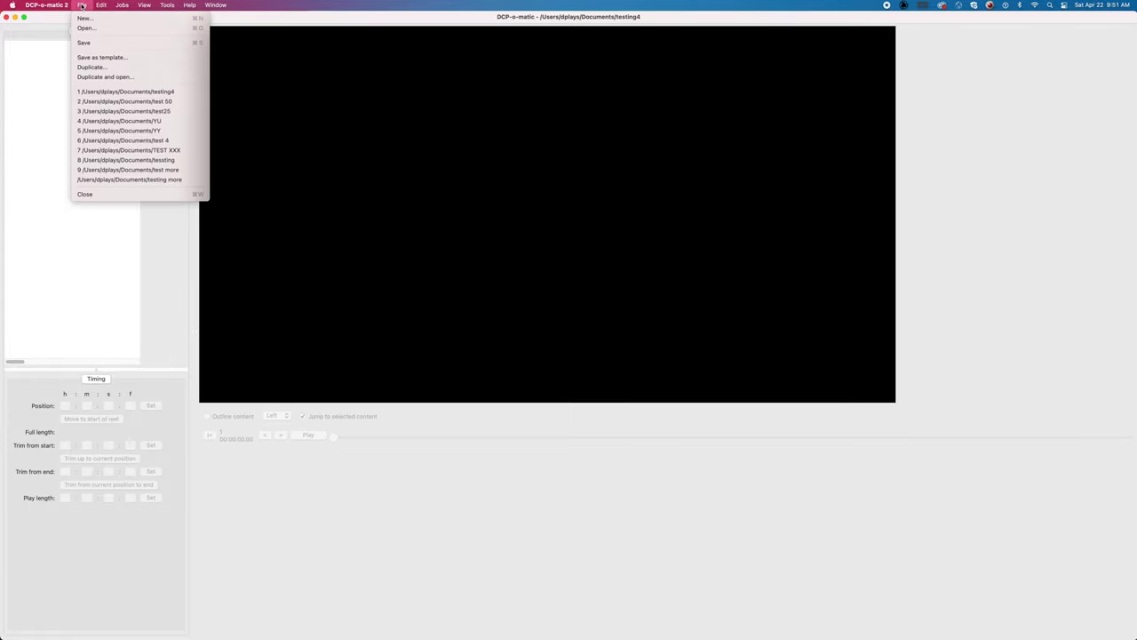
pyautogui.click(83, 5)
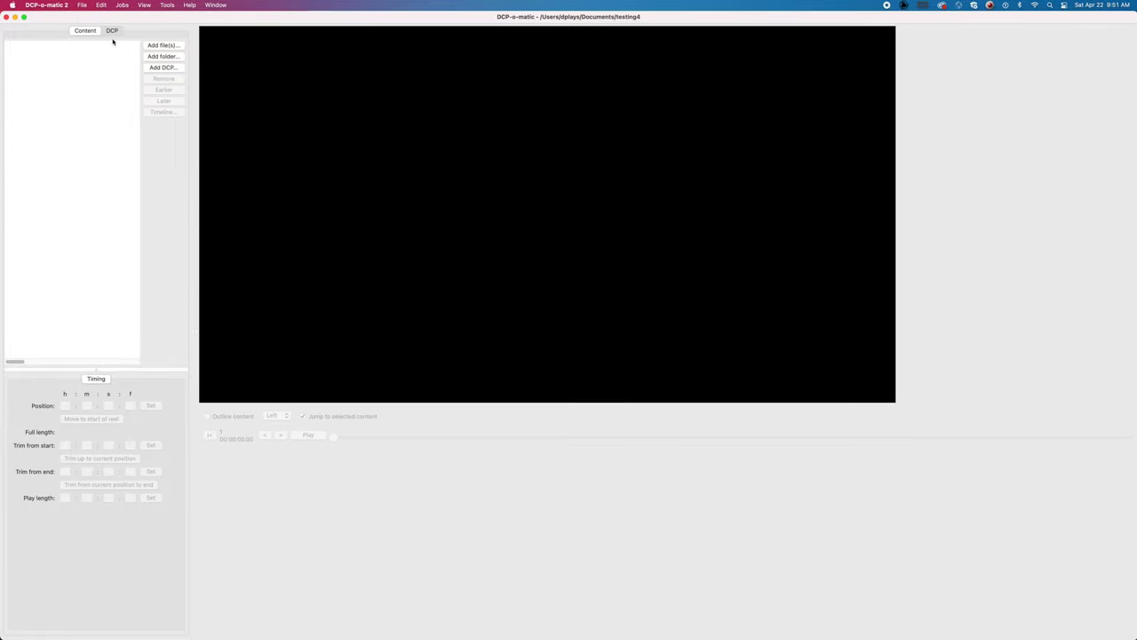
# Step: Add the Praying Mantis 4K DCI Flat DCP folder from DCP Tutorial Media Final as content
pyautogui.click(163, 68)
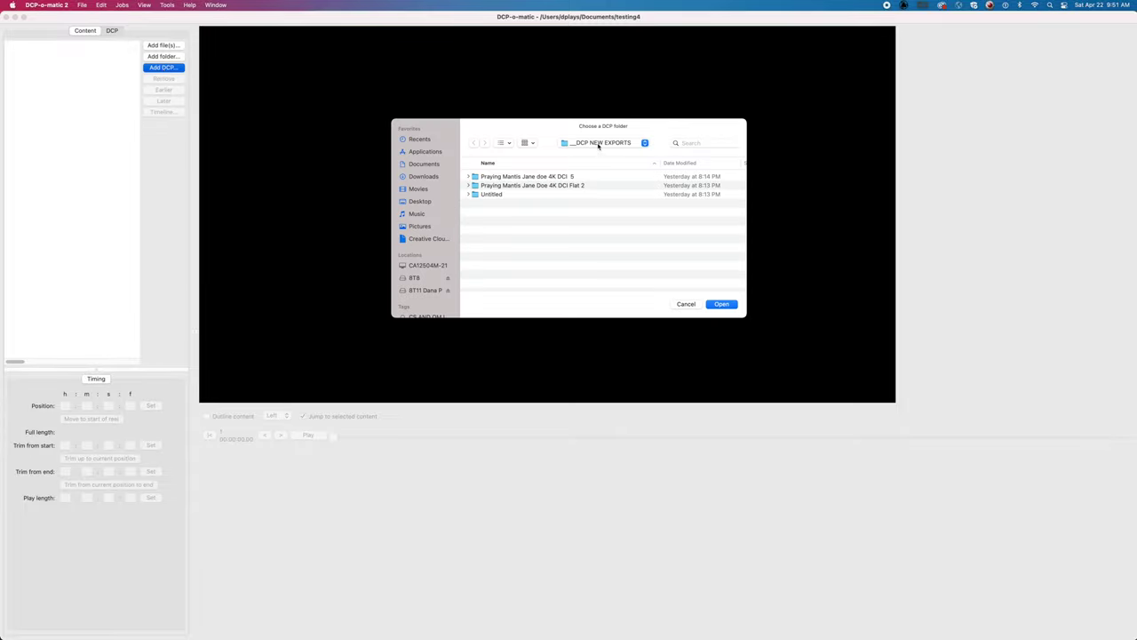
pyautogui.click(601, 143)
pyautogui.click(600, 153)
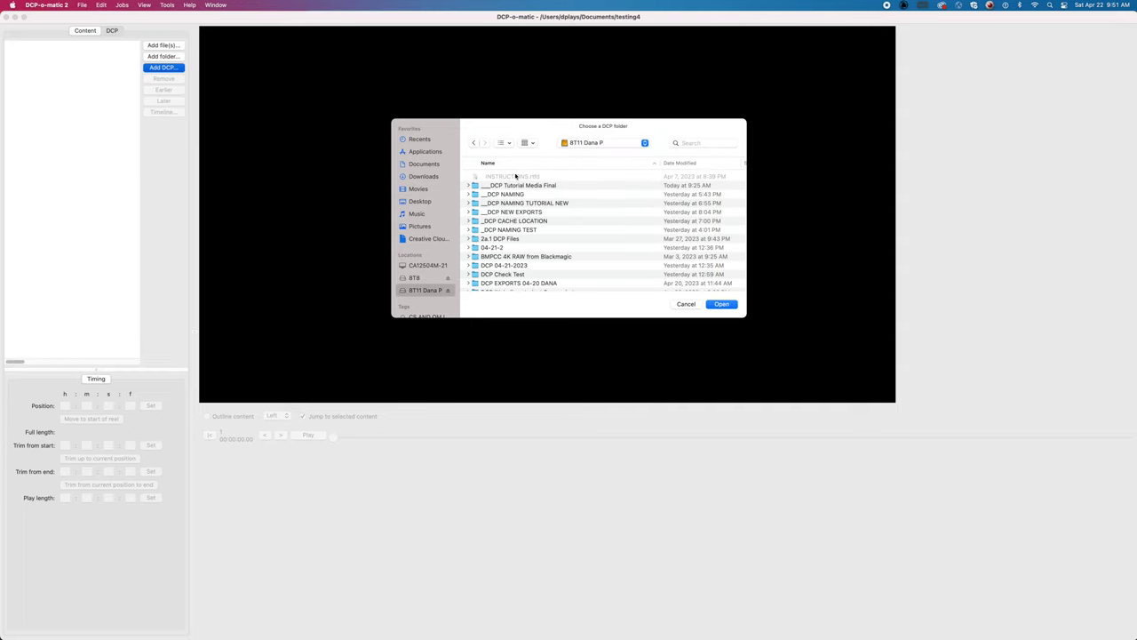
pyautogui.click(469, 186)
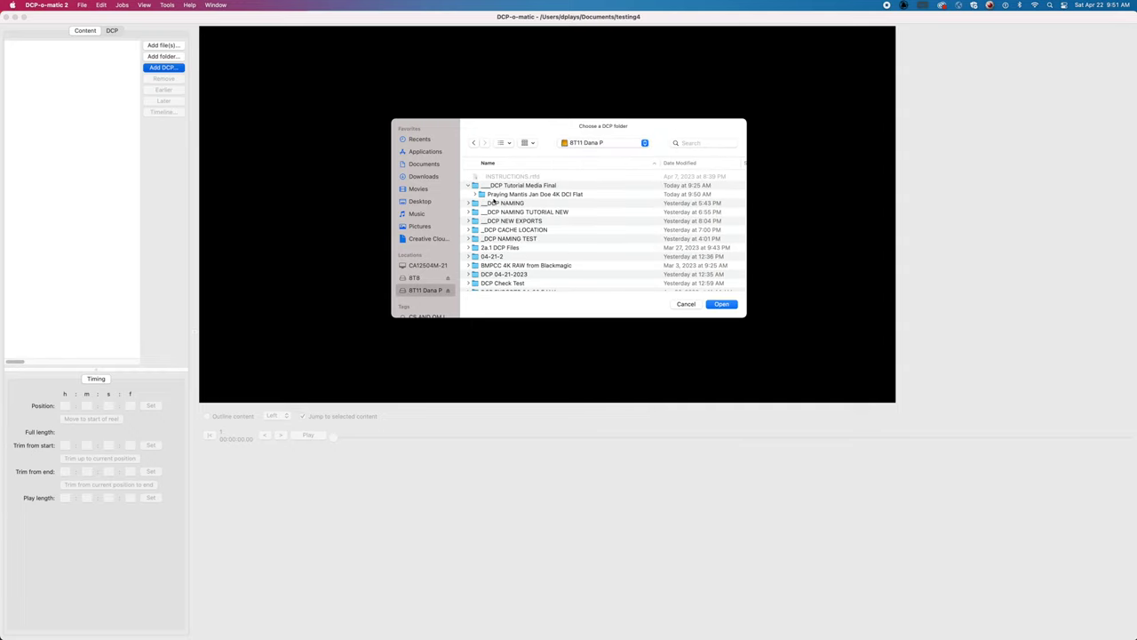
pyautogui.click(481, 195)
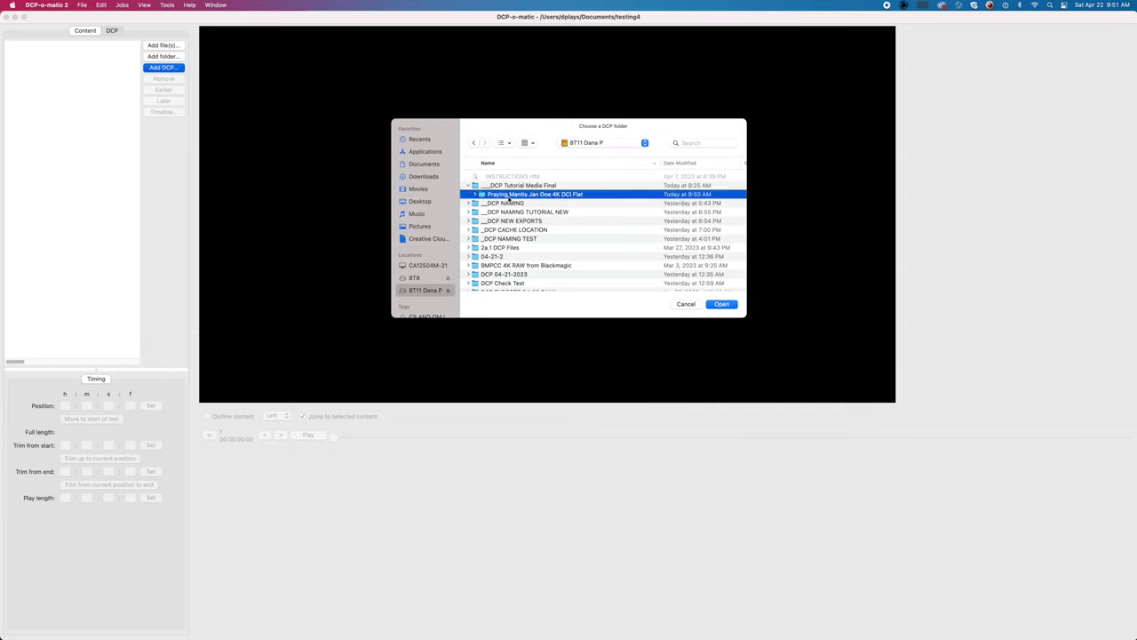
pyautogui.press('Return')
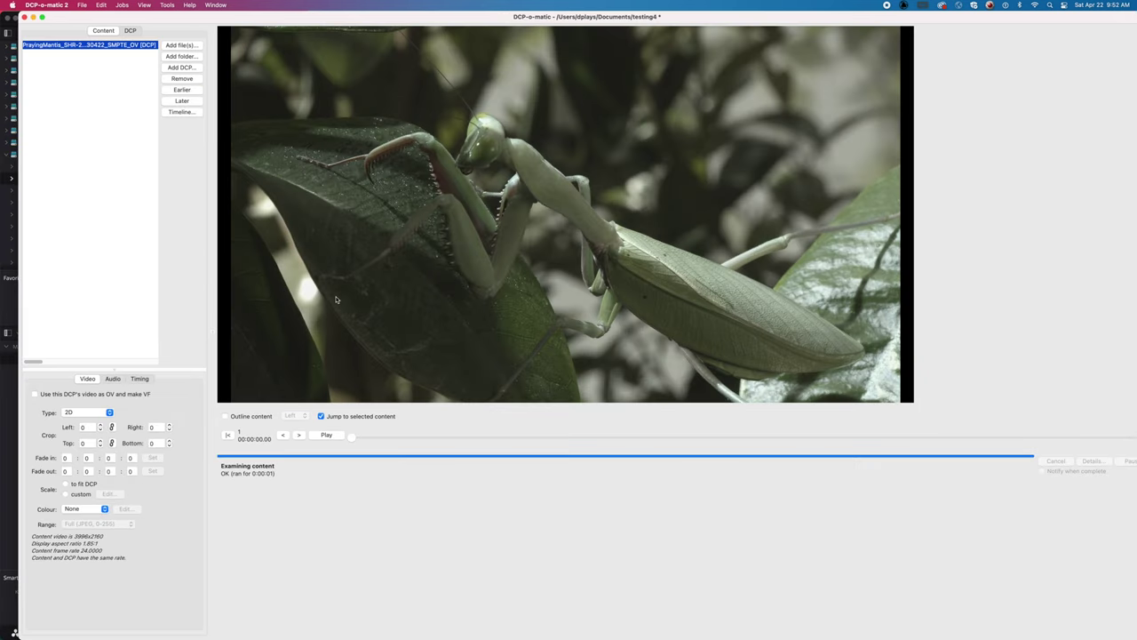